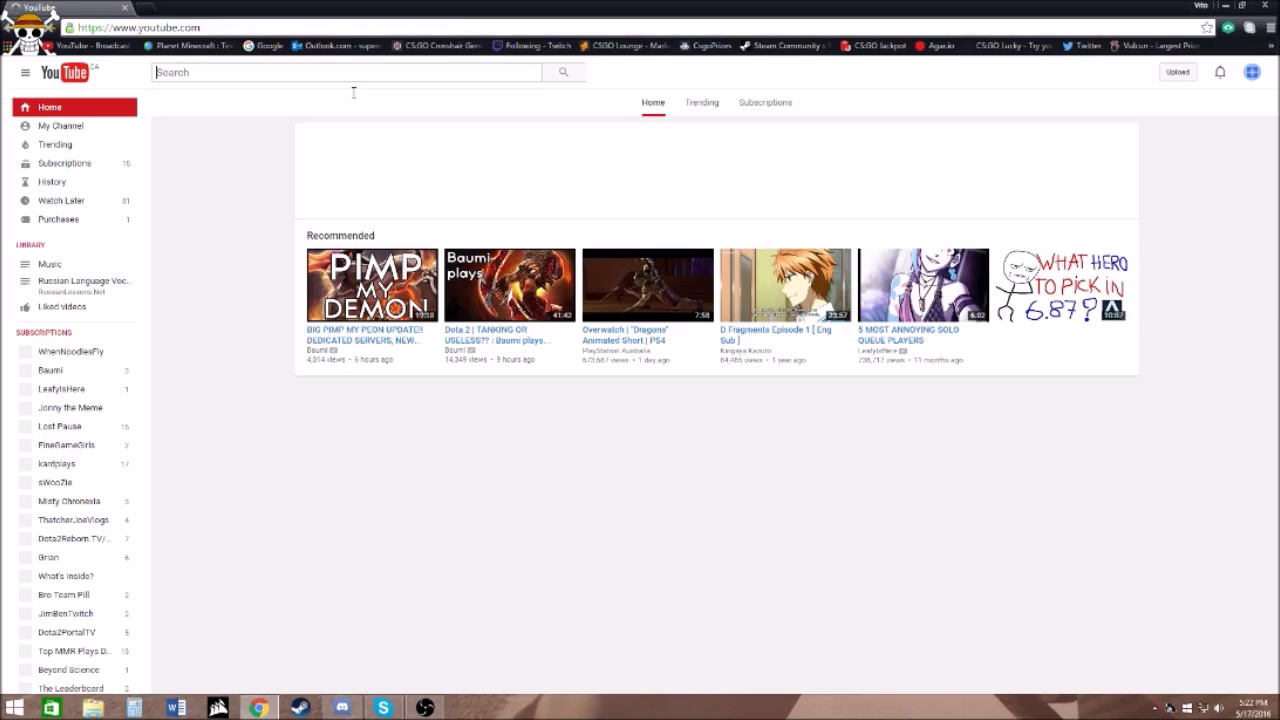
text(mjonnymeme)
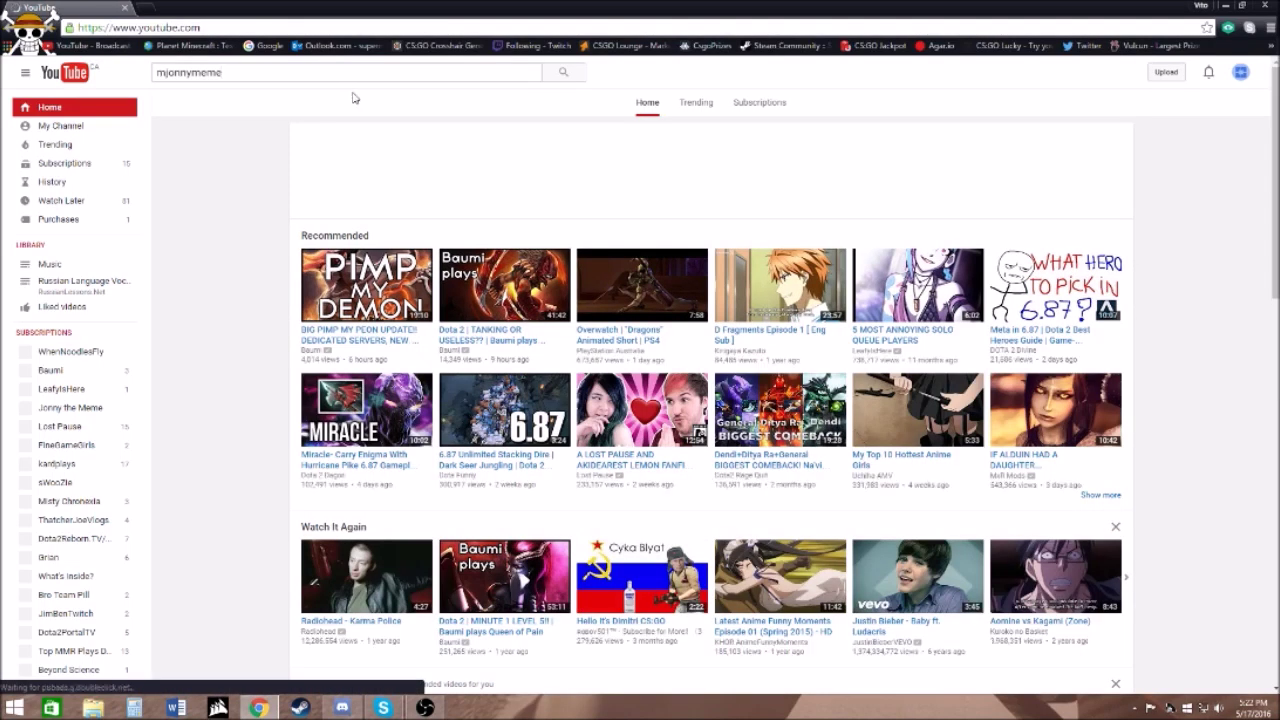
Search for 'mjonnymeme', then 'jonnymeme', and accept the suggested spelling 'johnny meme'
click(563, 72)
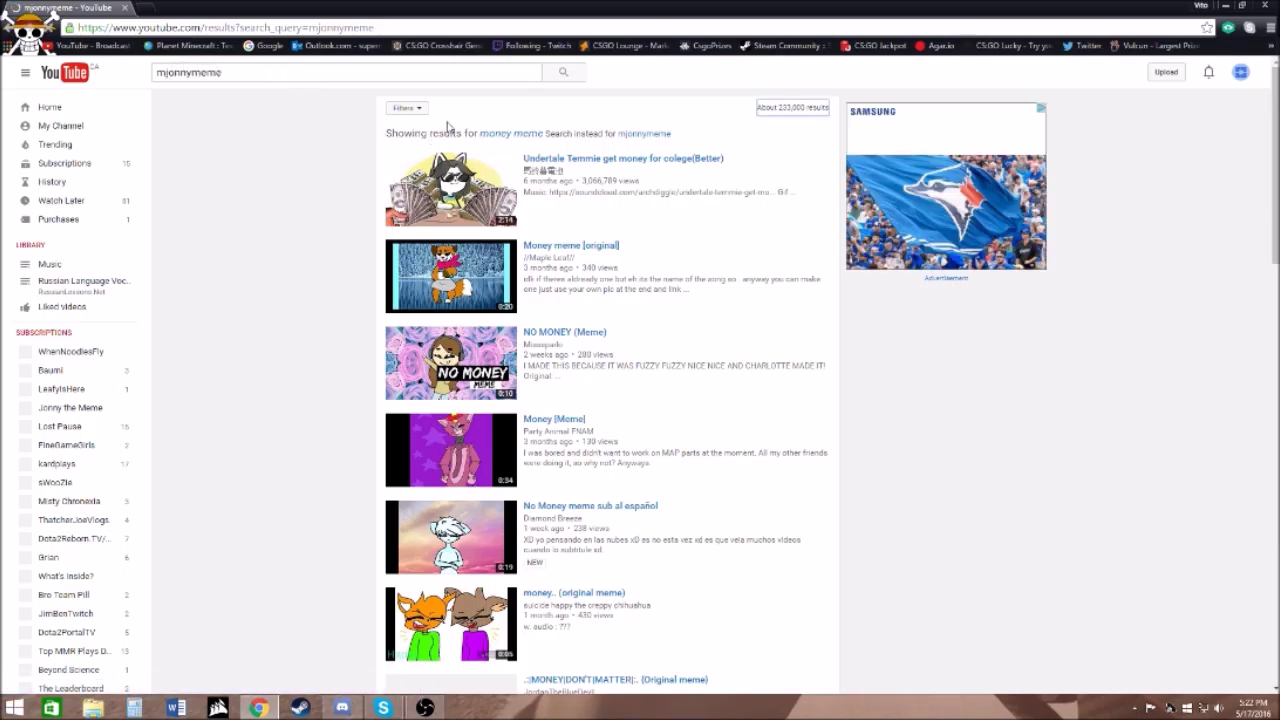
key(alt+Left)
click(230, 72)
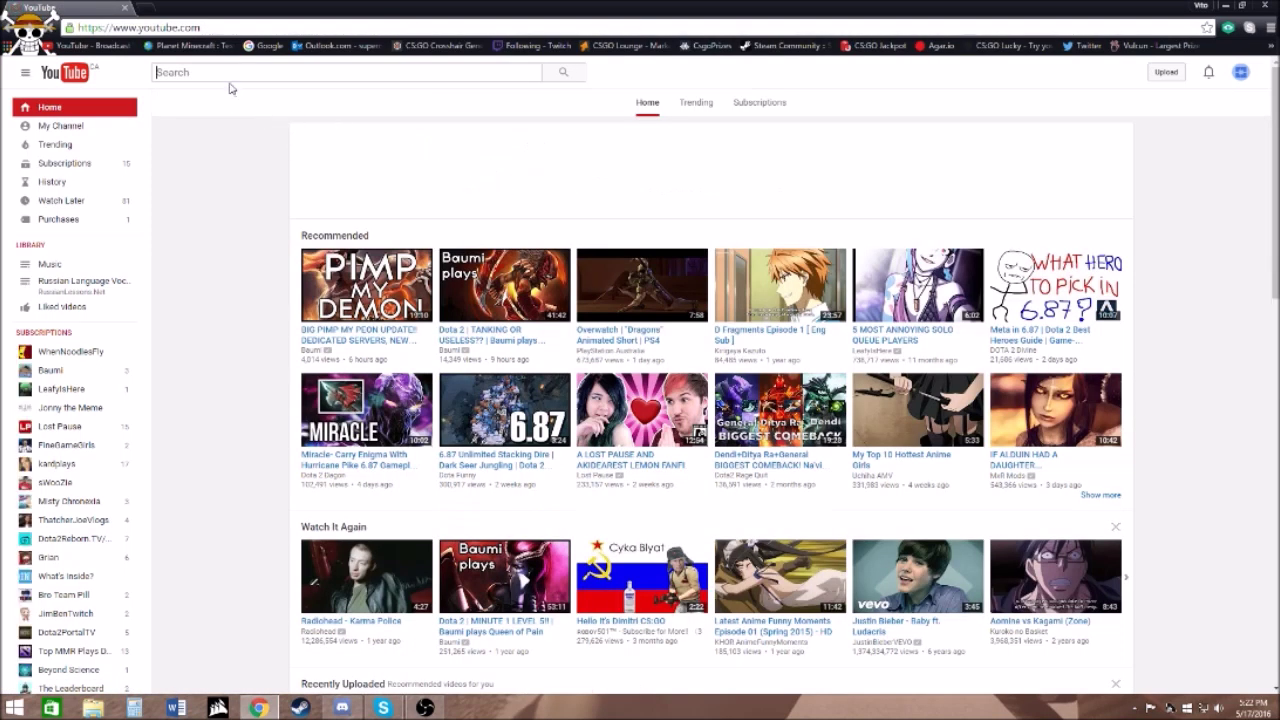
text(jonnymeme)
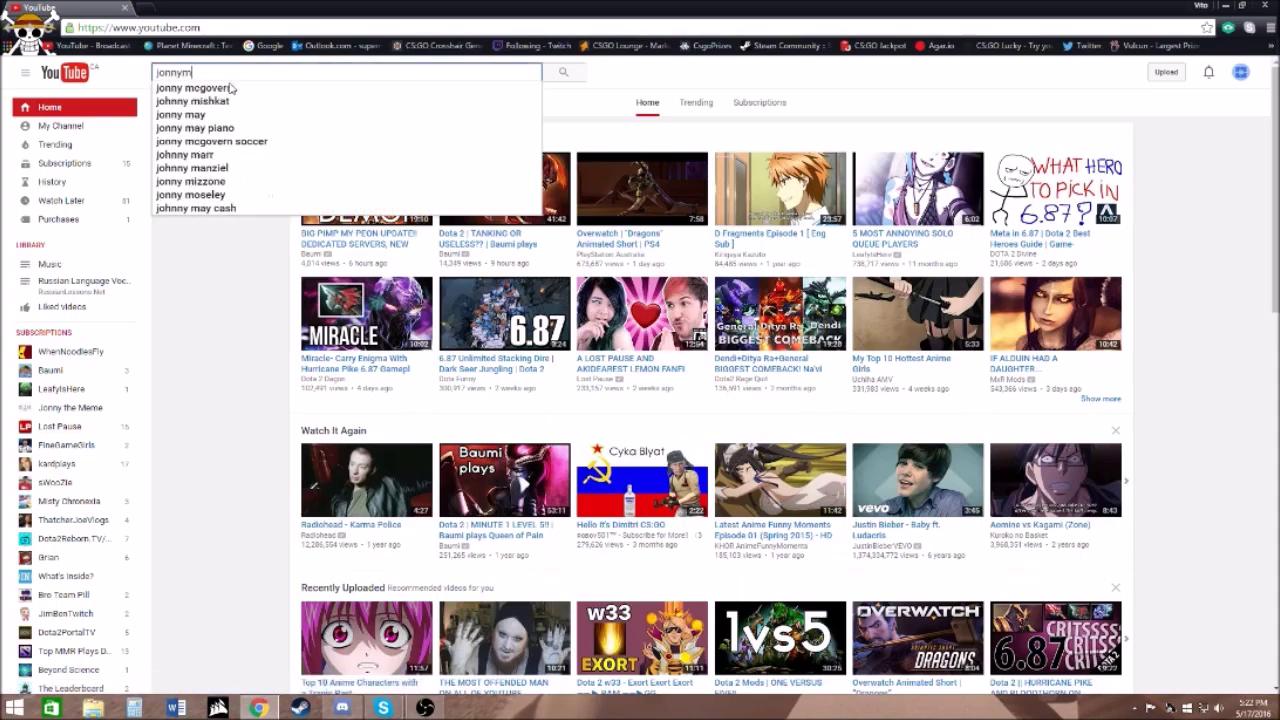
key(Return)
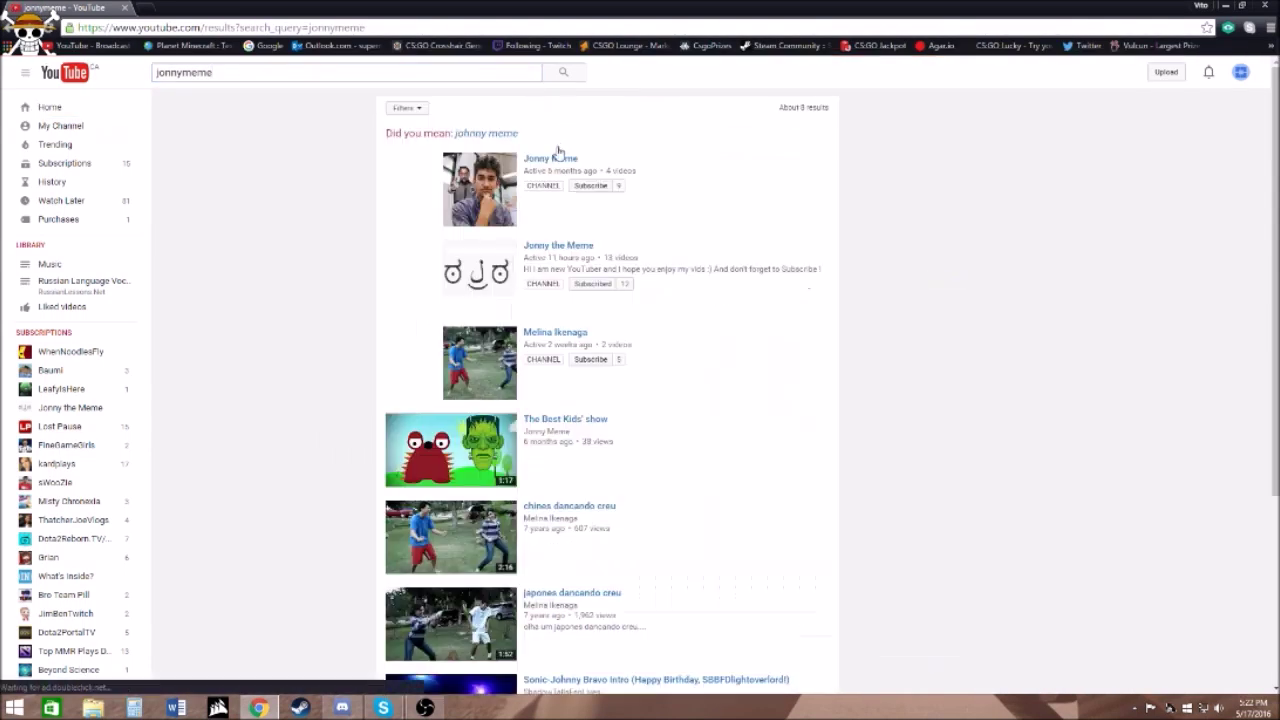
click(486, 133)
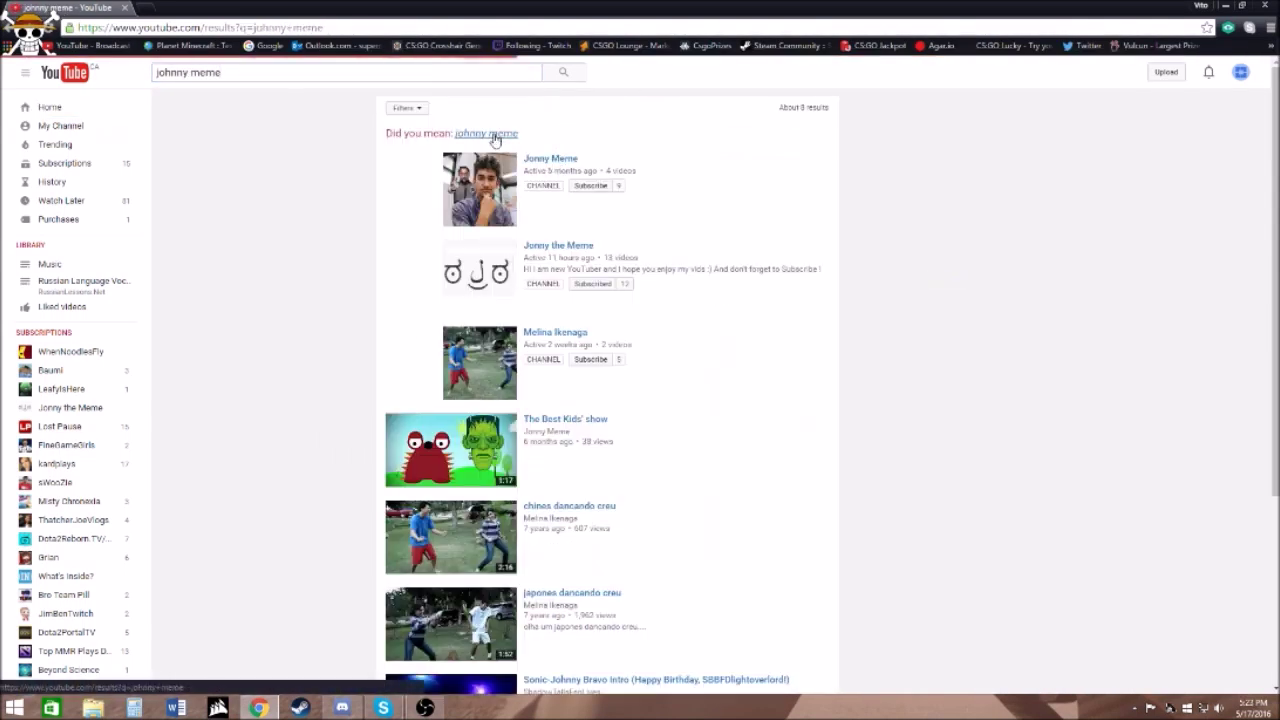
Retry as 'johnnythememe', 'jonnythemem' and 'jonnythememe', then open the Jonny the Meme channel
drag(222, 72, 176, 72)
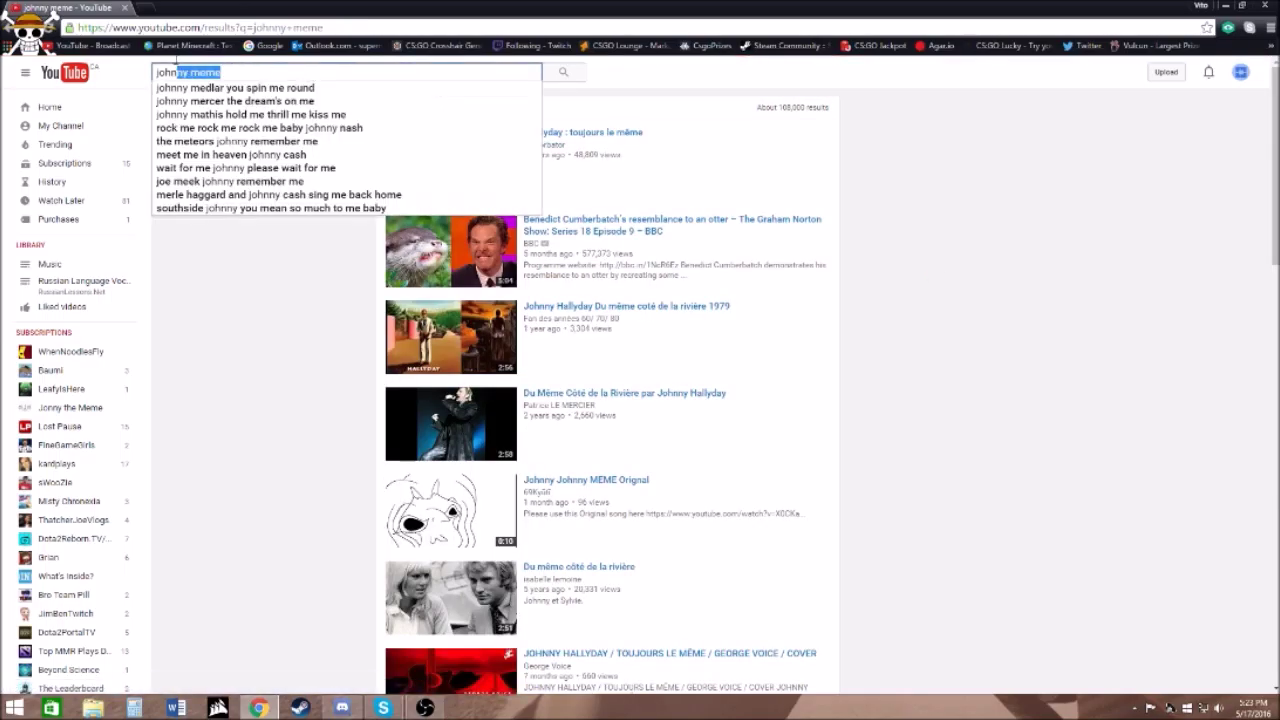
text(th)
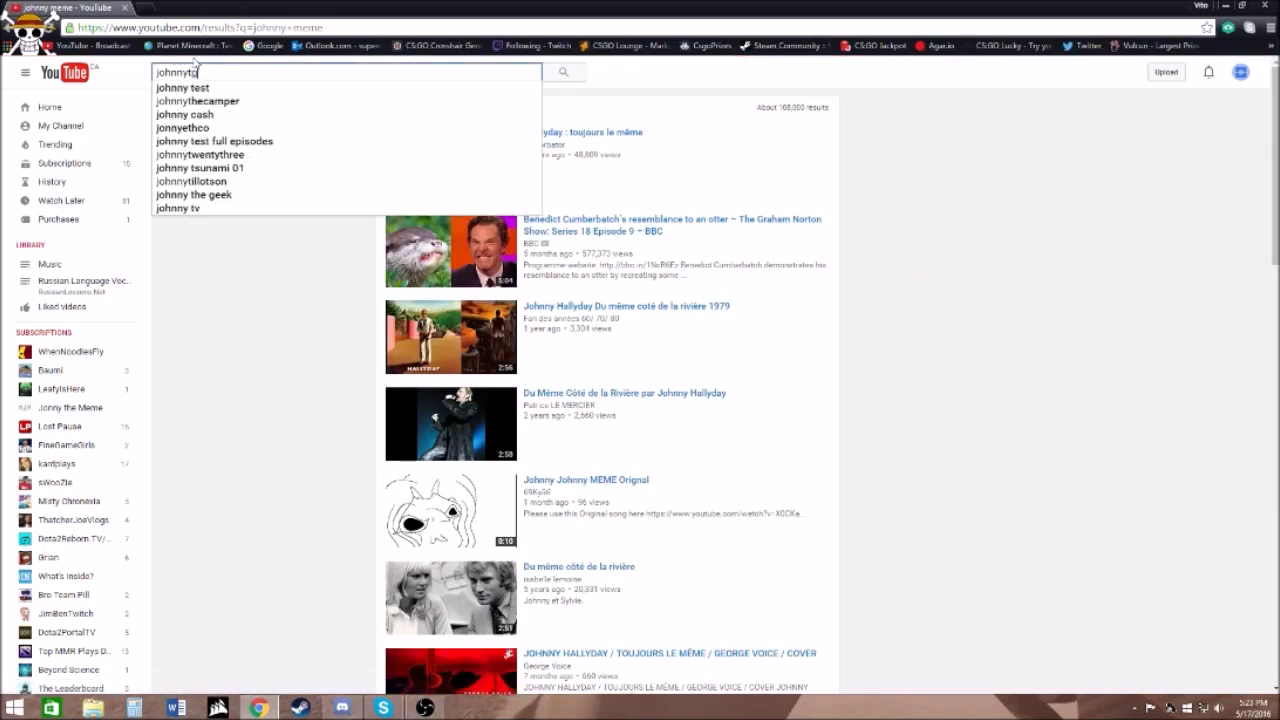
text(gmeme)
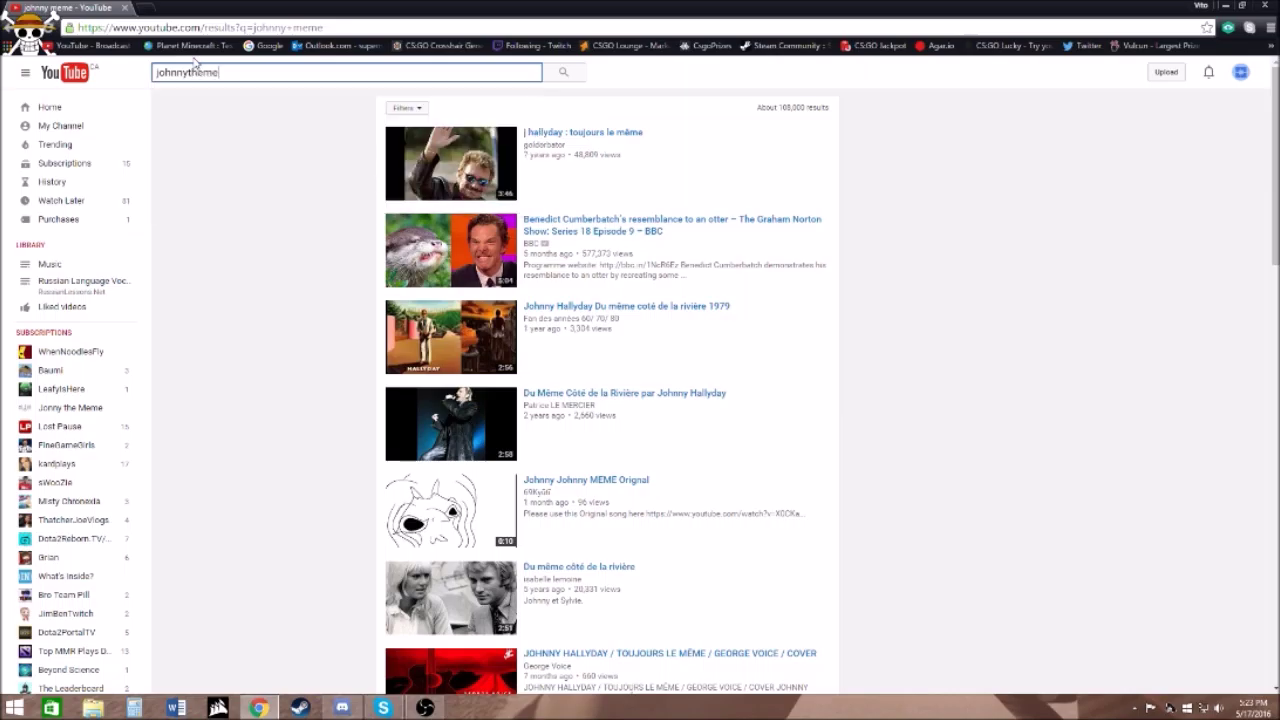
key(Return)
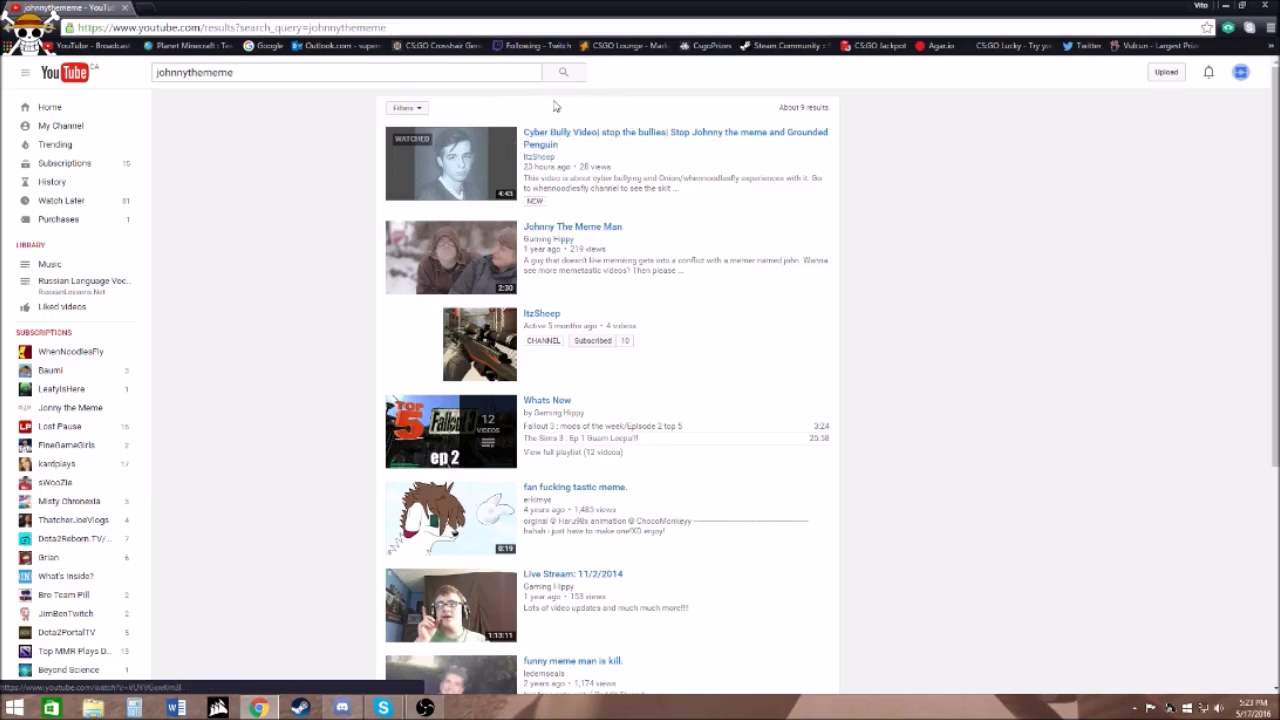
scroll(560, 160, down, 3)
scroll(560, 160, down, 4)
scroll(560, 200, up, 7)
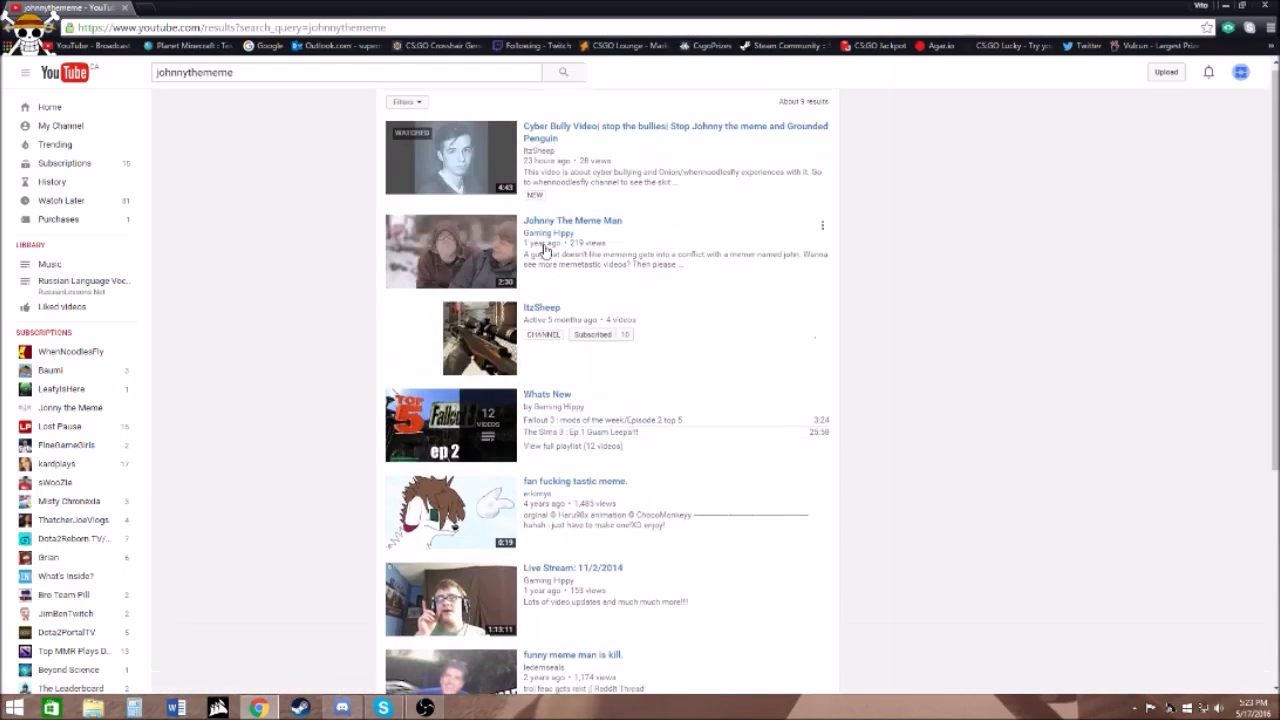
scroll(546, 250, up, 1)
click(342, 72)
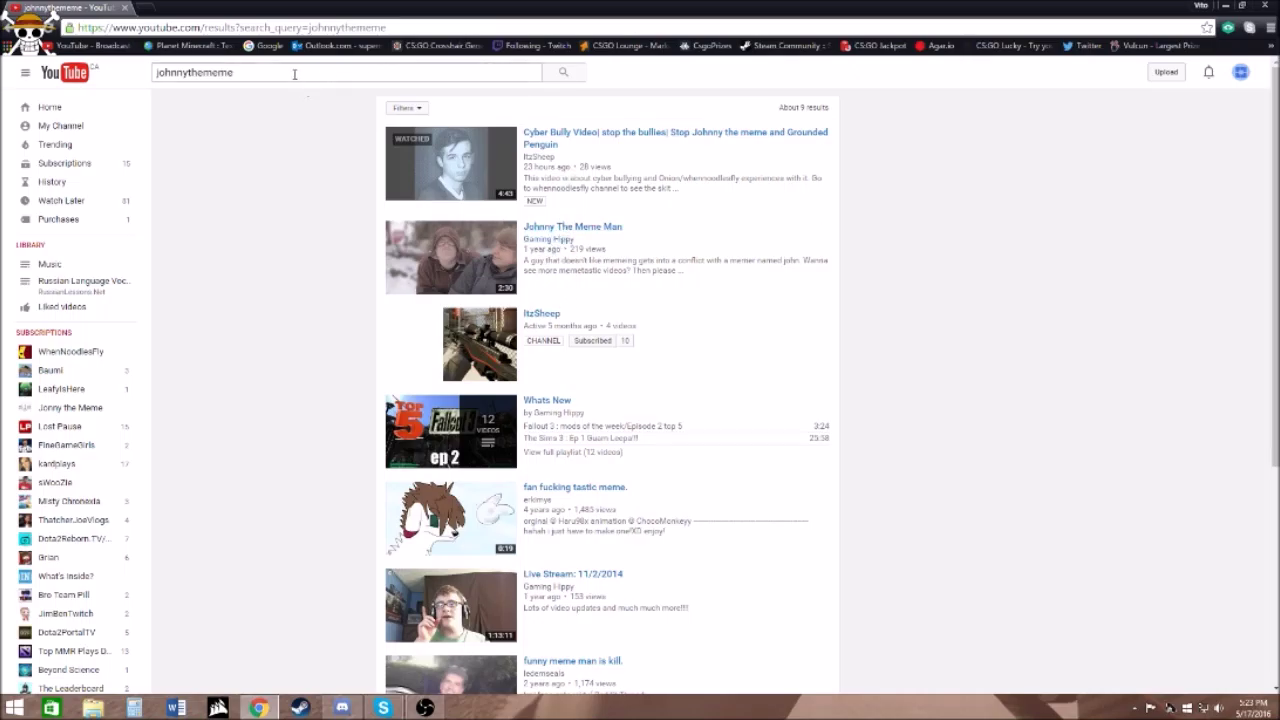
key(ctrl+a)
key(BackSpace)
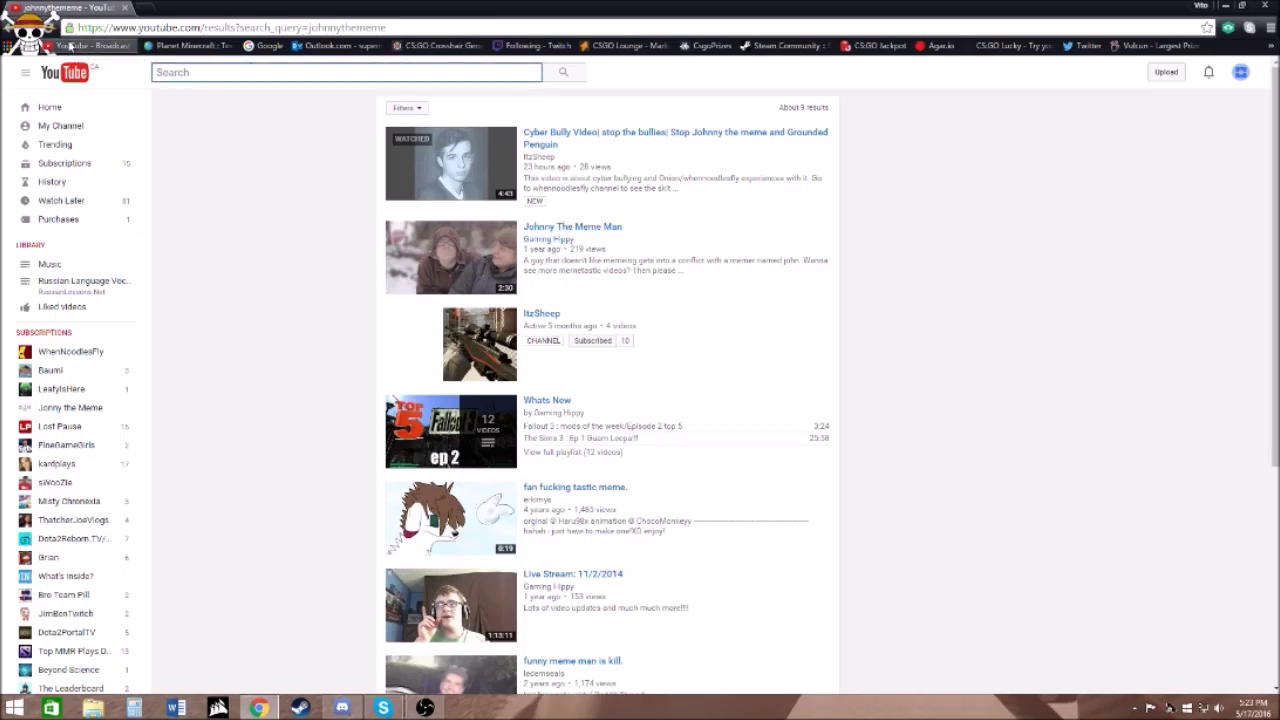
text(jonny)
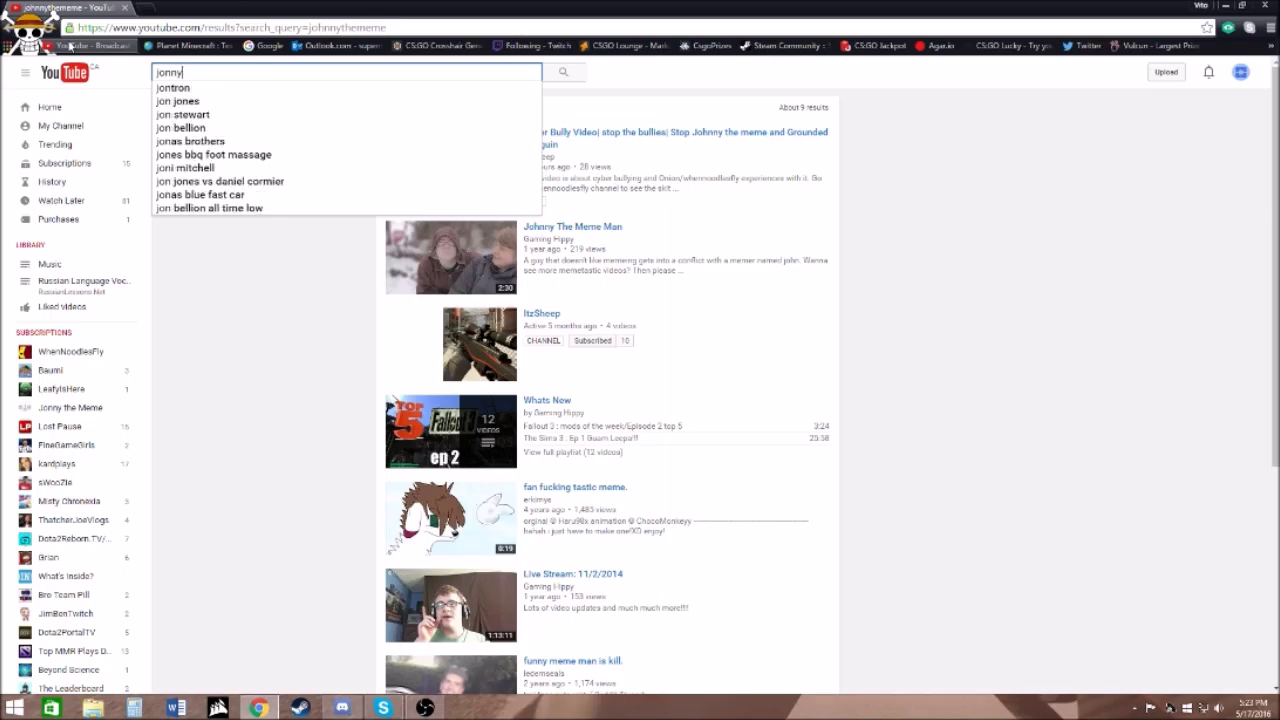
text(themem)
key(Return)
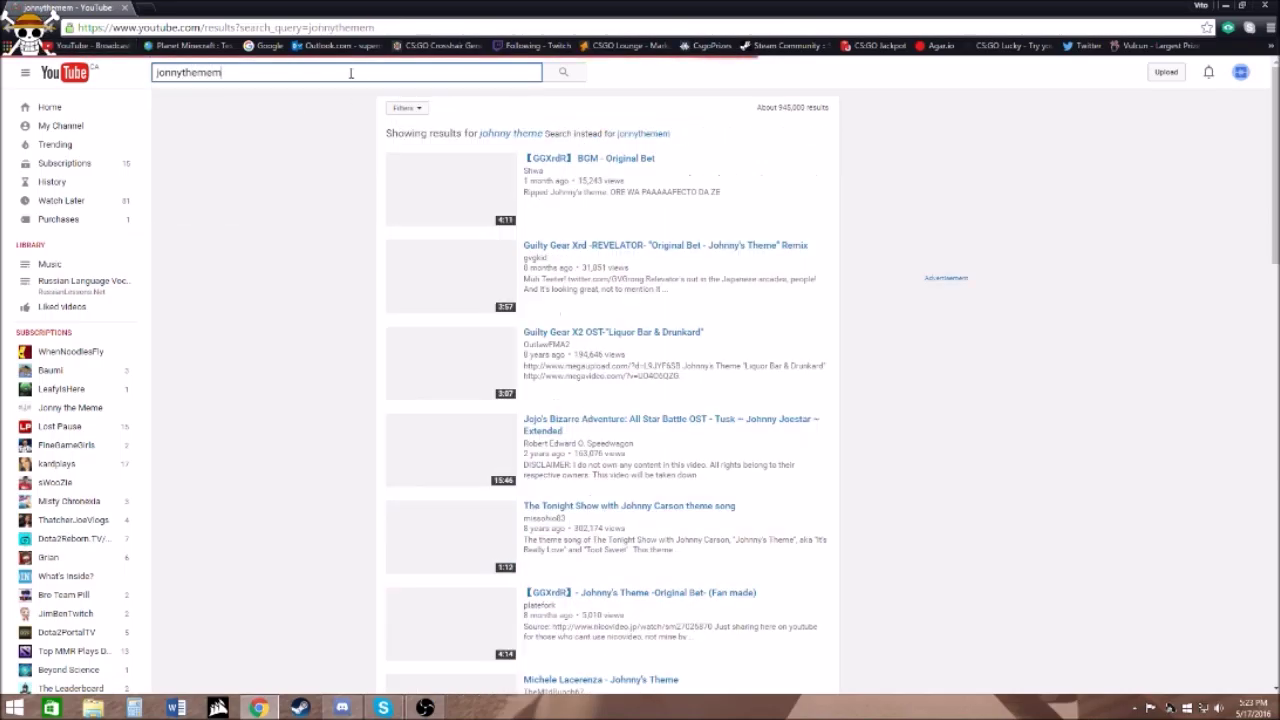
text(e)
key(Return)
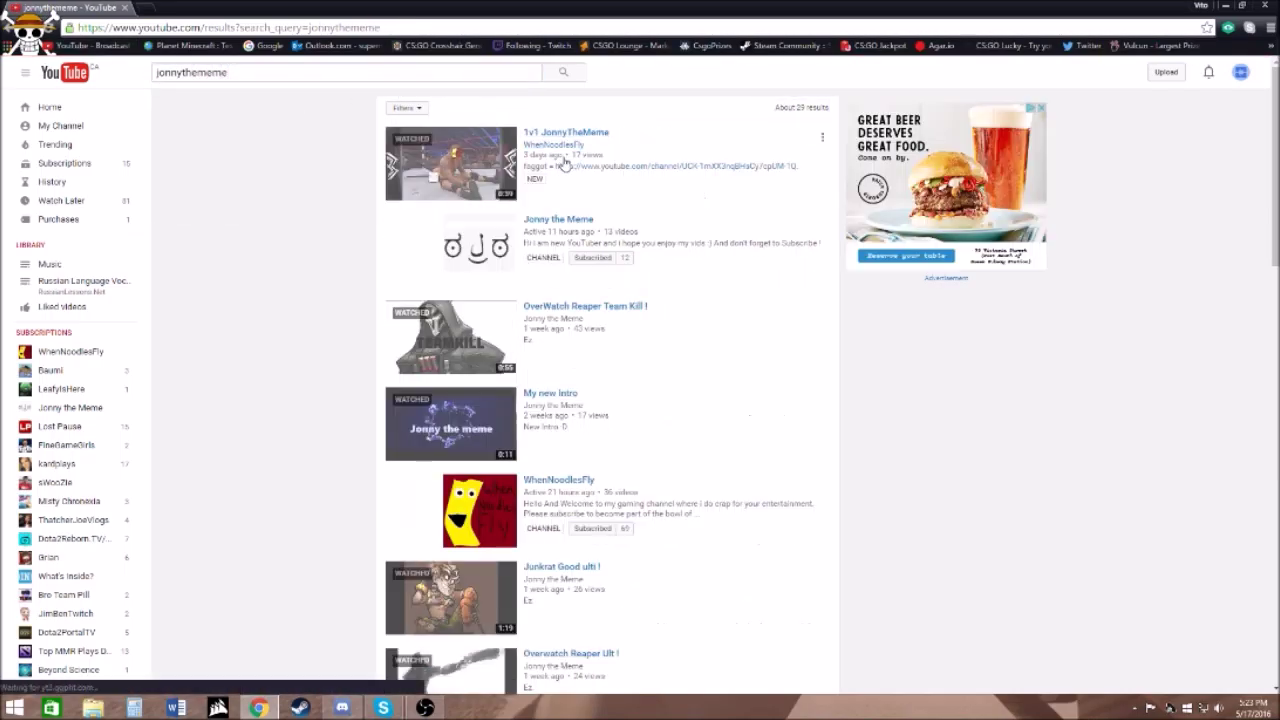
click(572, 222)
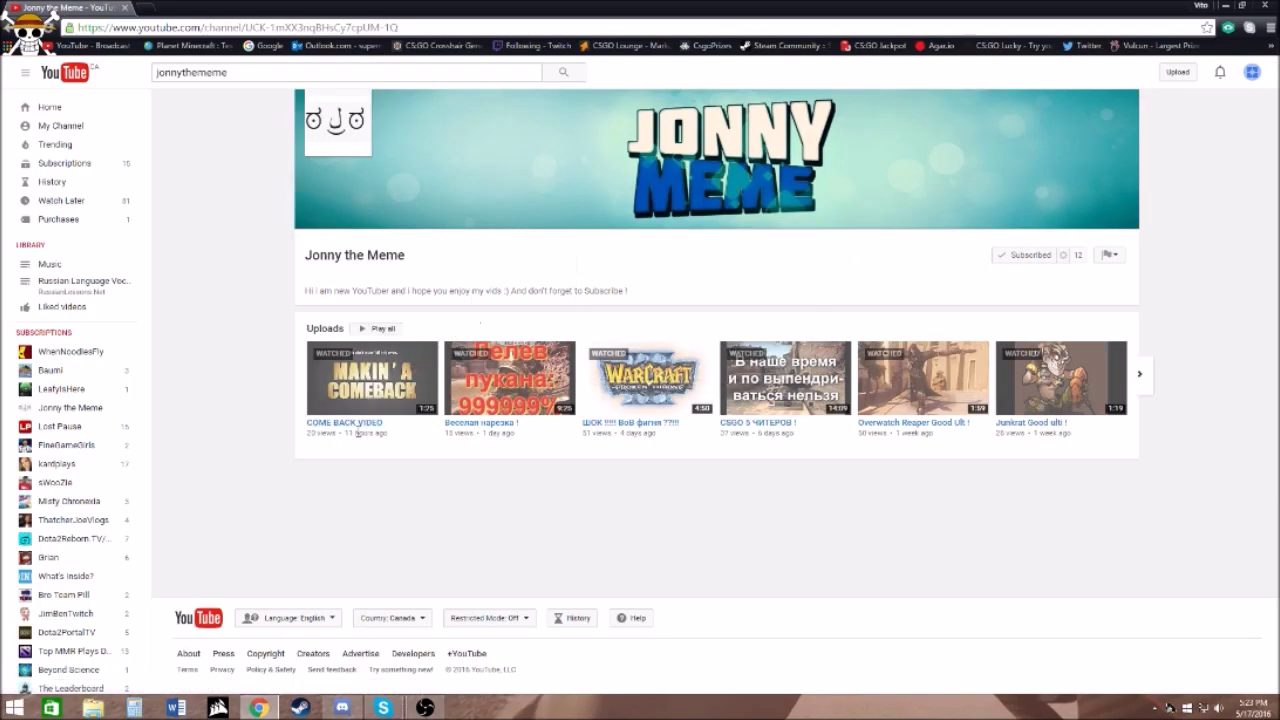
Play Jonny the Meme's COME BACK VIDEO from the channel's uploads
click(344, 422)
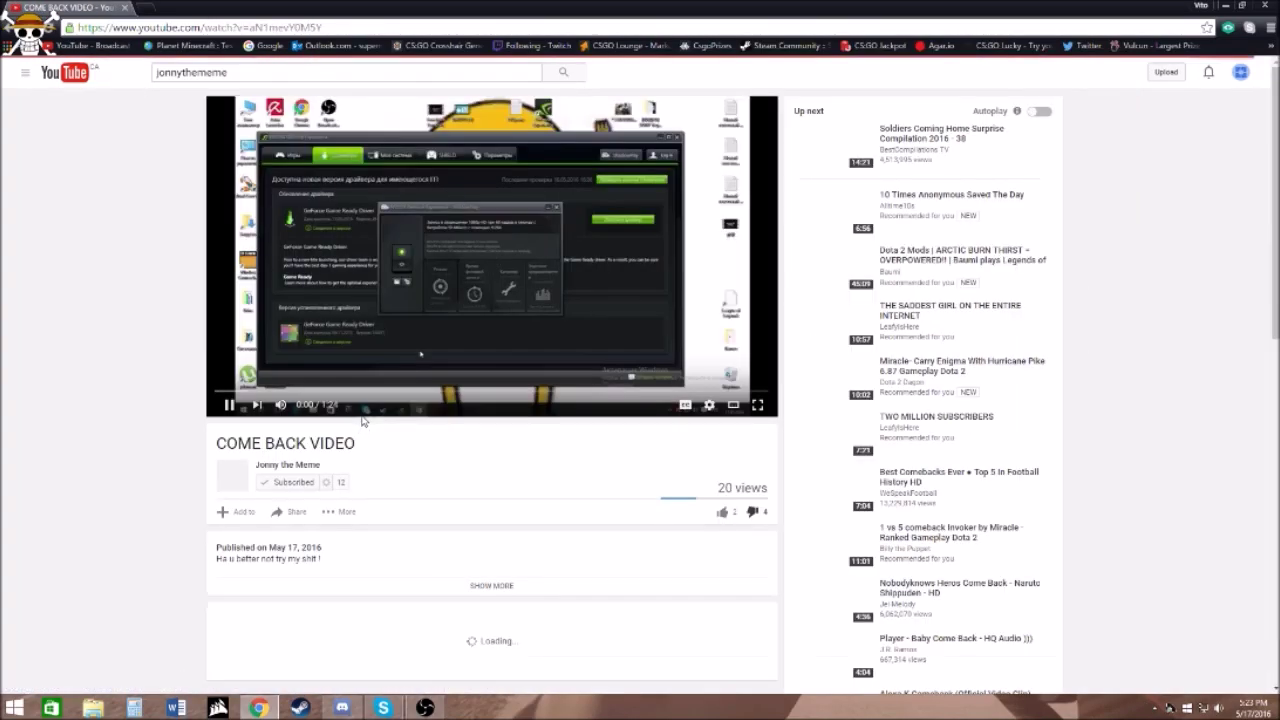
scroll(440, 430, down, 5)
scroll(440, 430, down, 5)
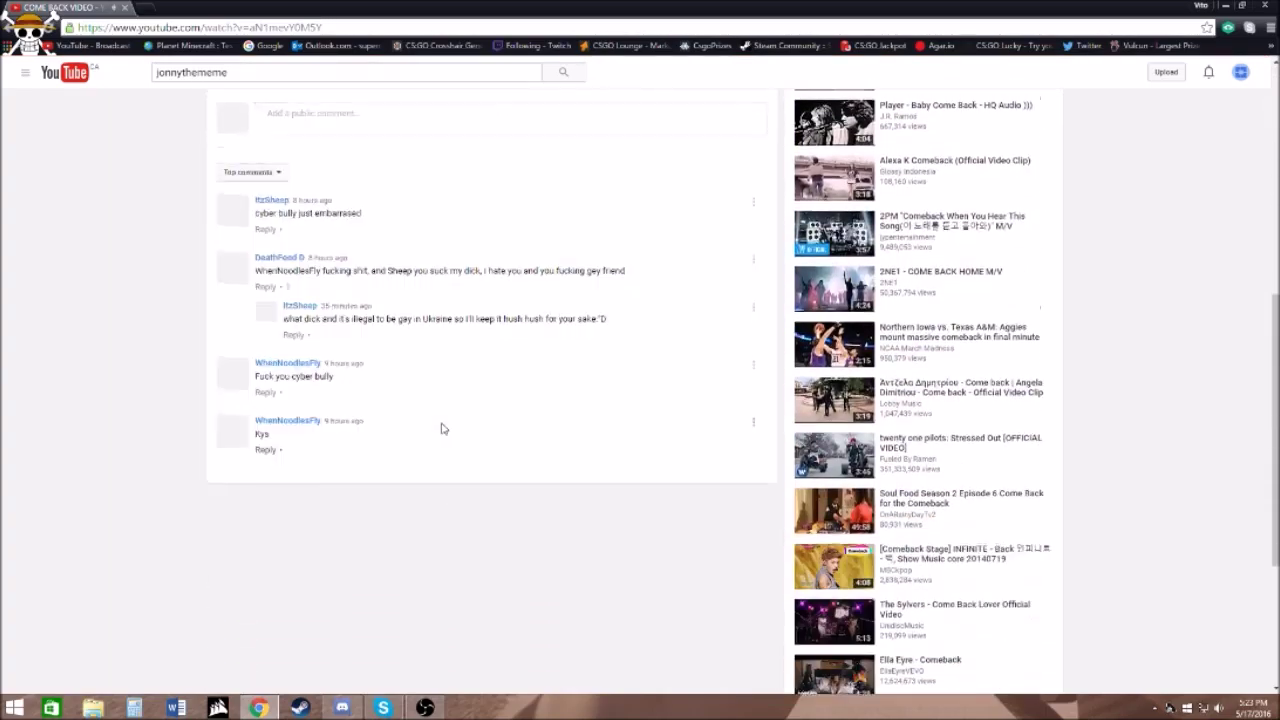
scroll(443, 428, down, 1)
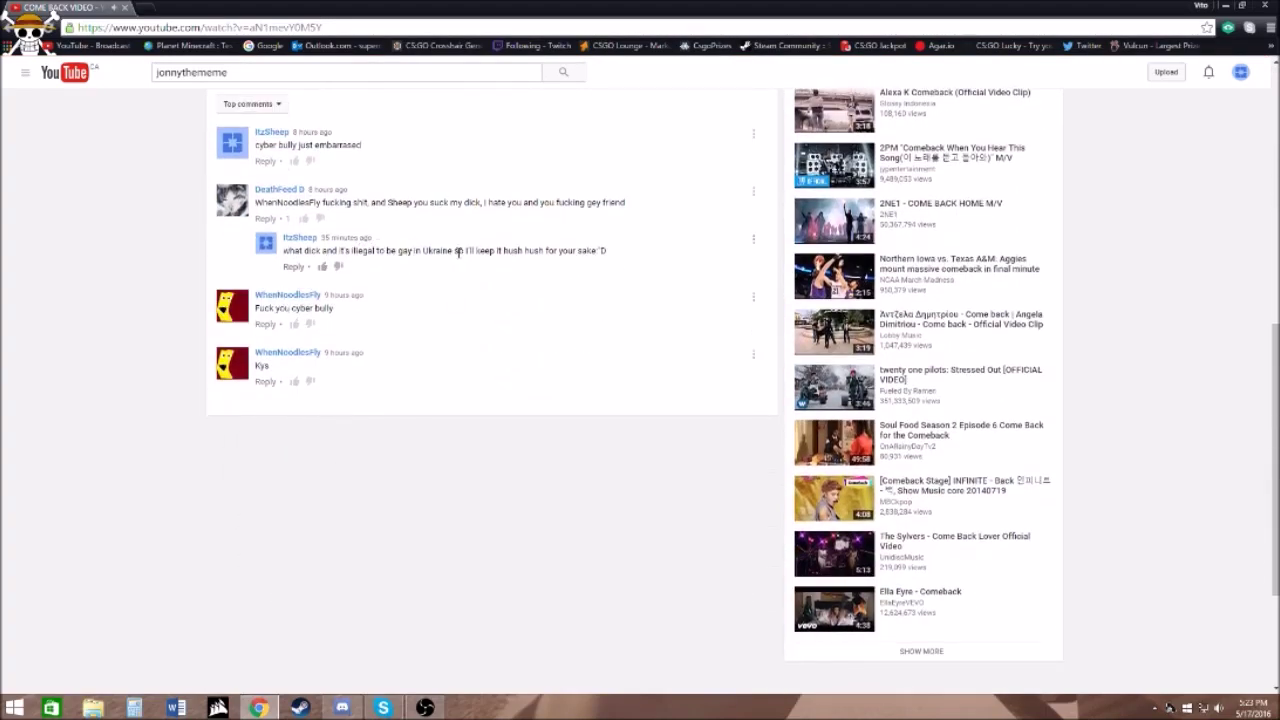
scroll(532, 224, up, 8)
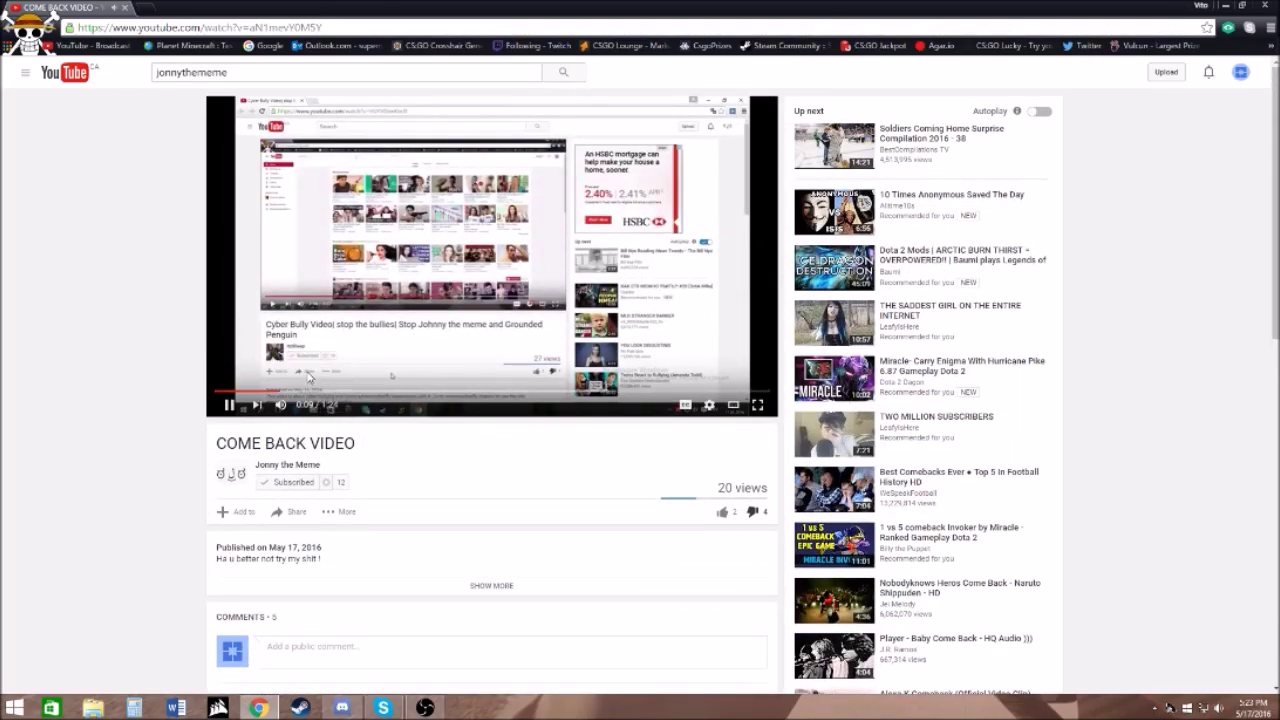
Seek the COME BACK VIDEO to 0:23 and 0:48, restart from 0:00, then bring up OBS
click(368, 392)
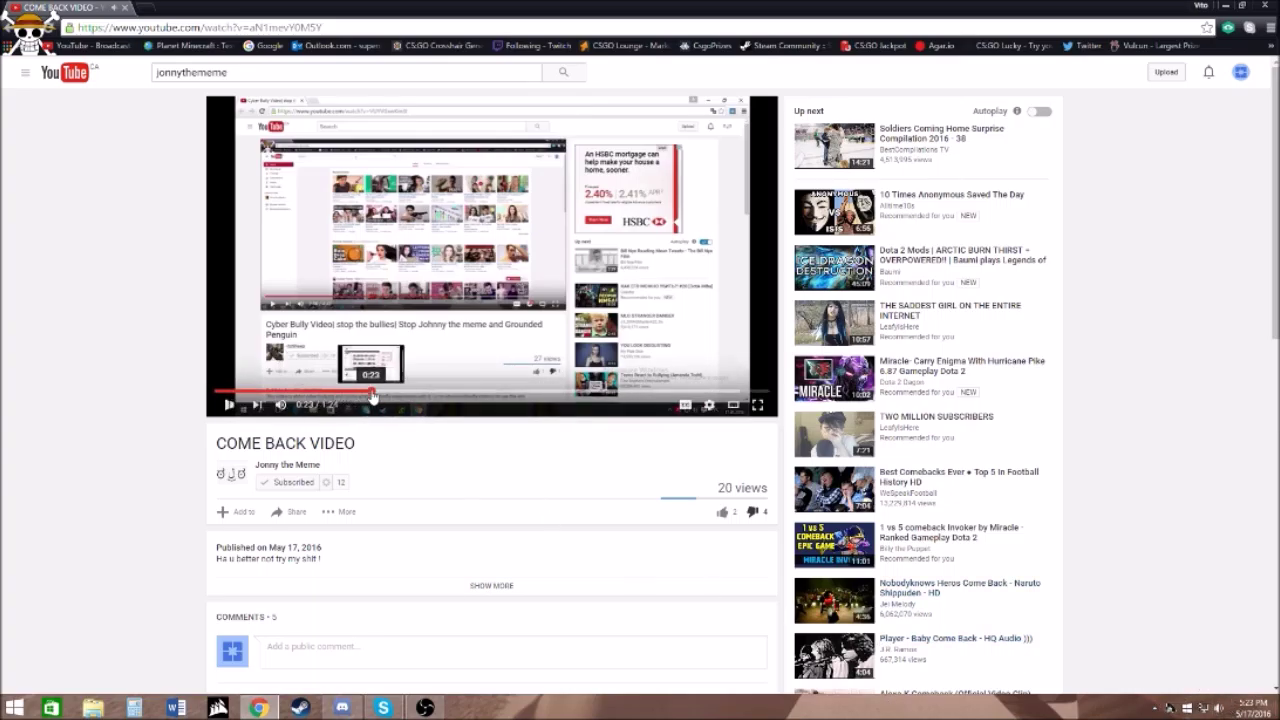
click(530, 392)
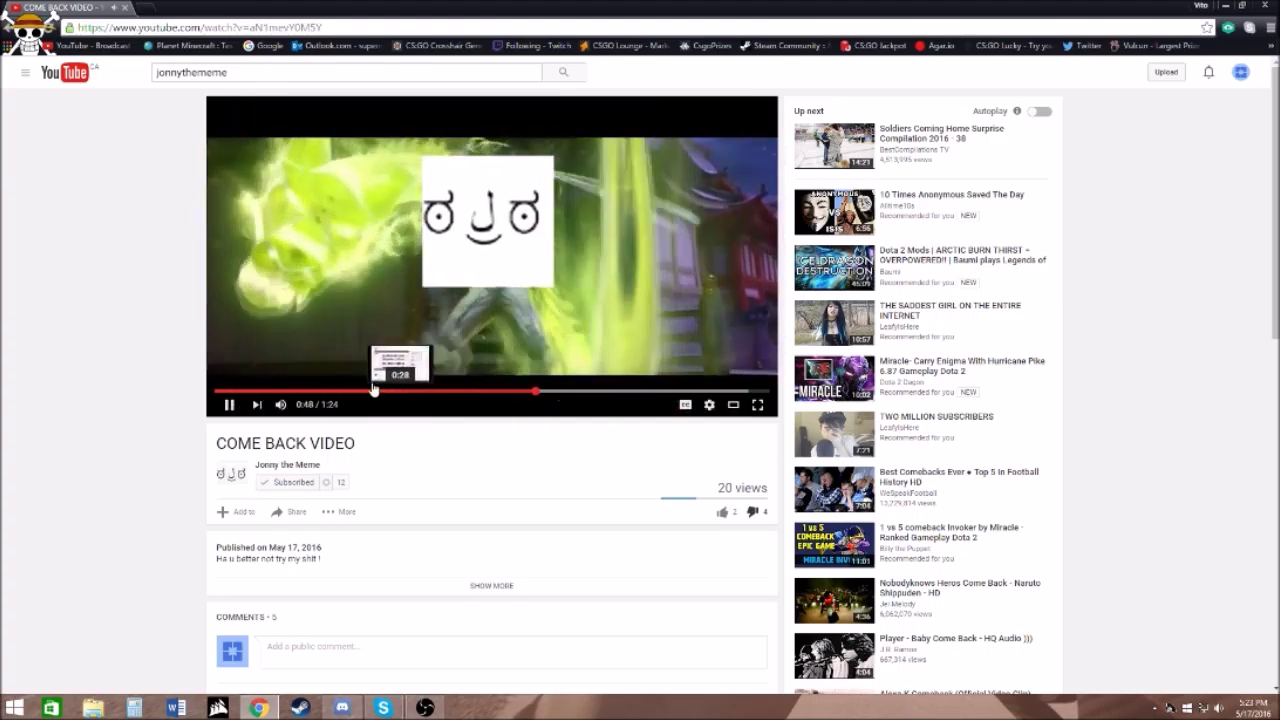
click(222, 392)
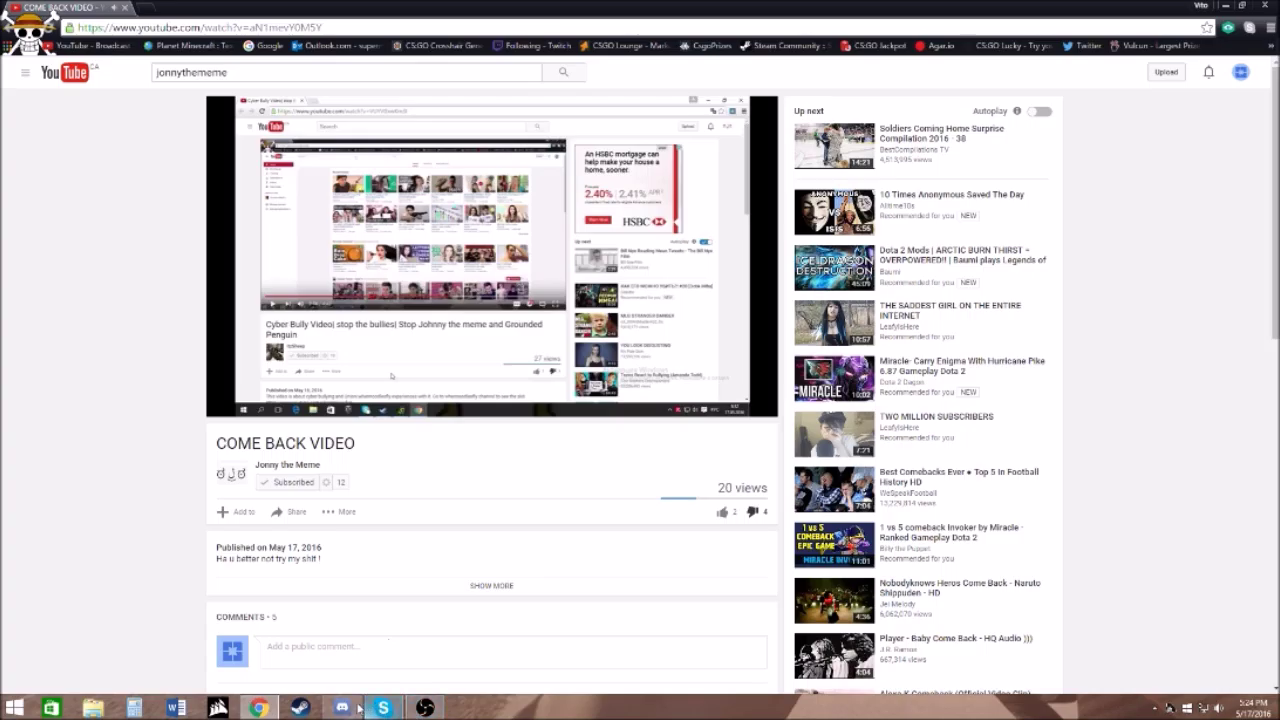
click(424, 708)
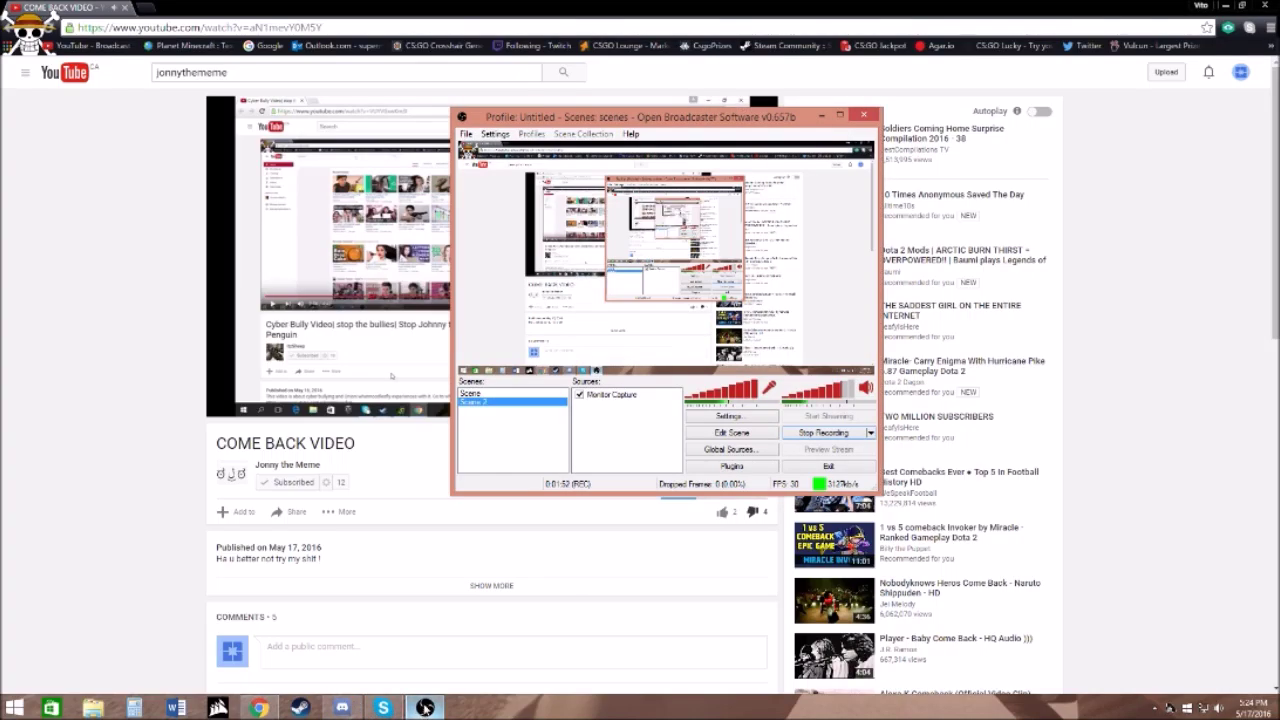
click(570, 573)
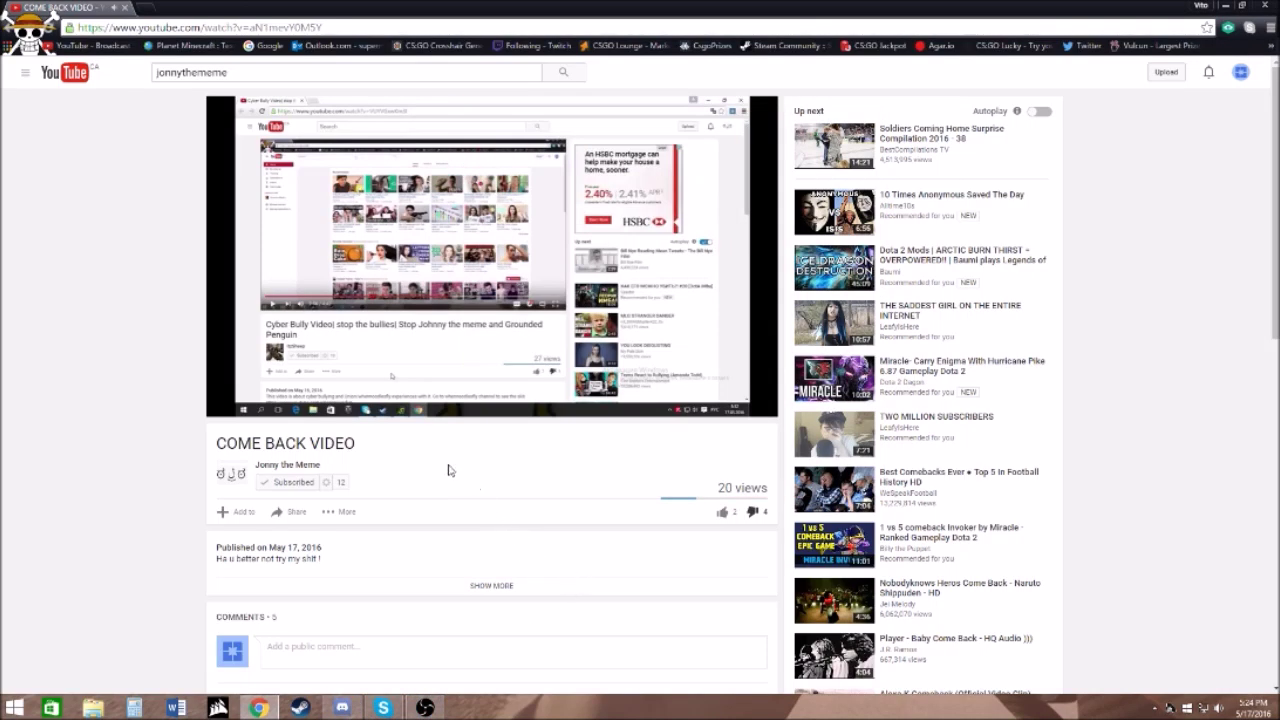
click(353, 708)
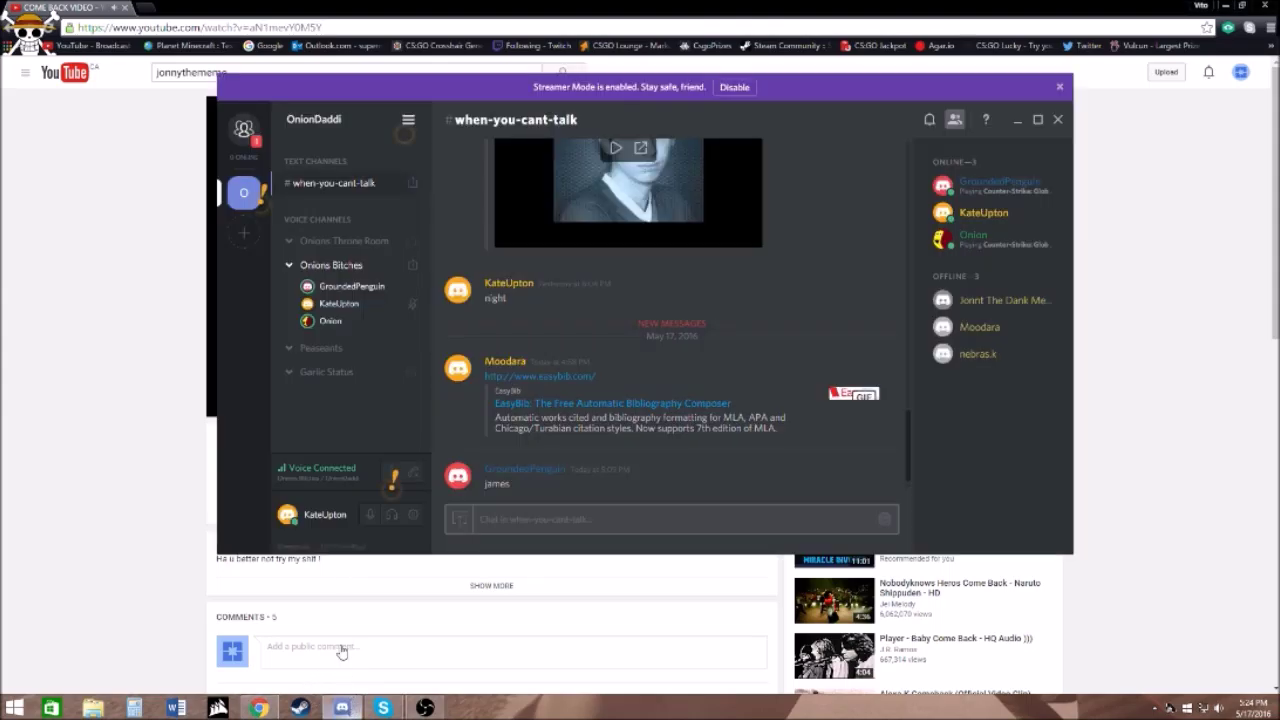
click(484, 607)
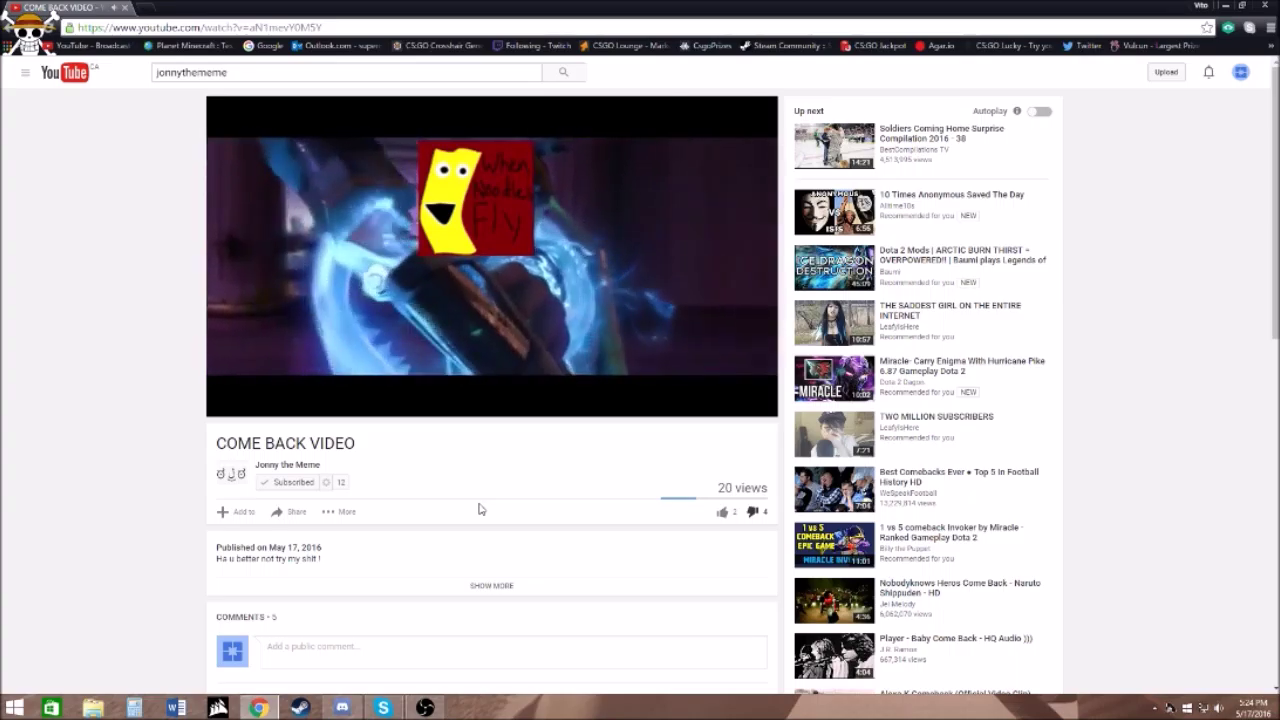
mouse_move(481, 394)
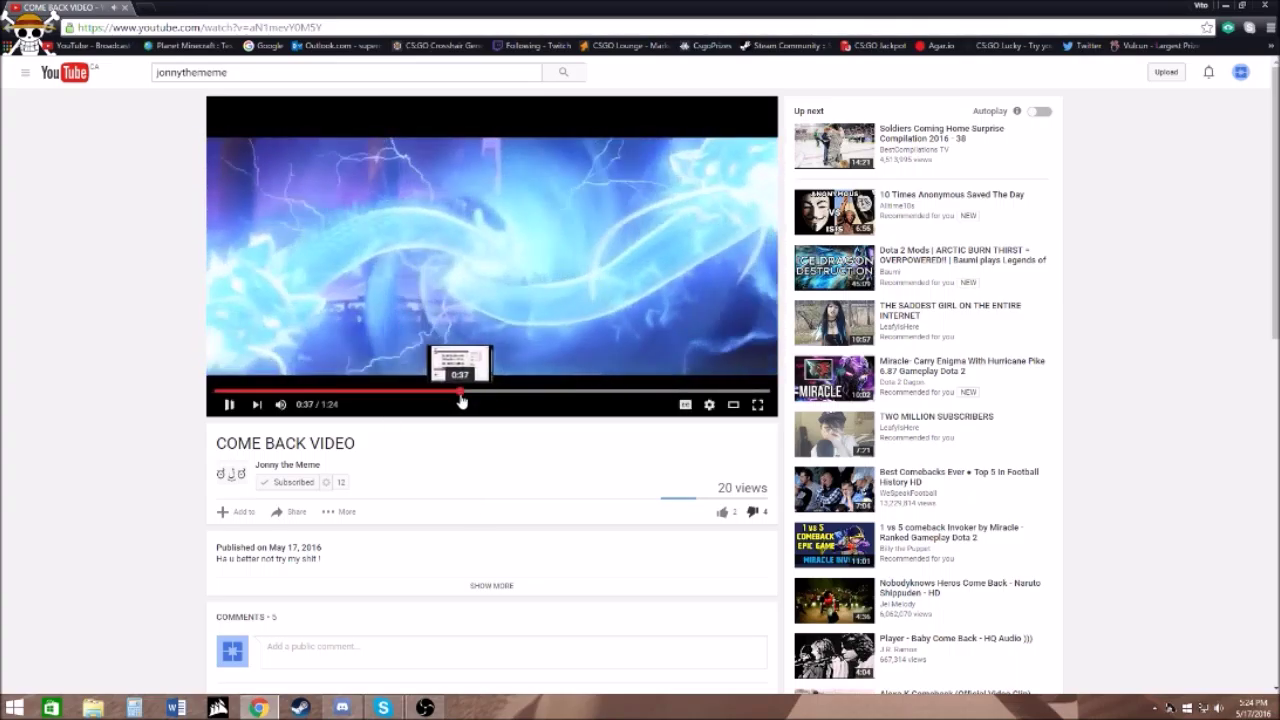
click(470, 392)
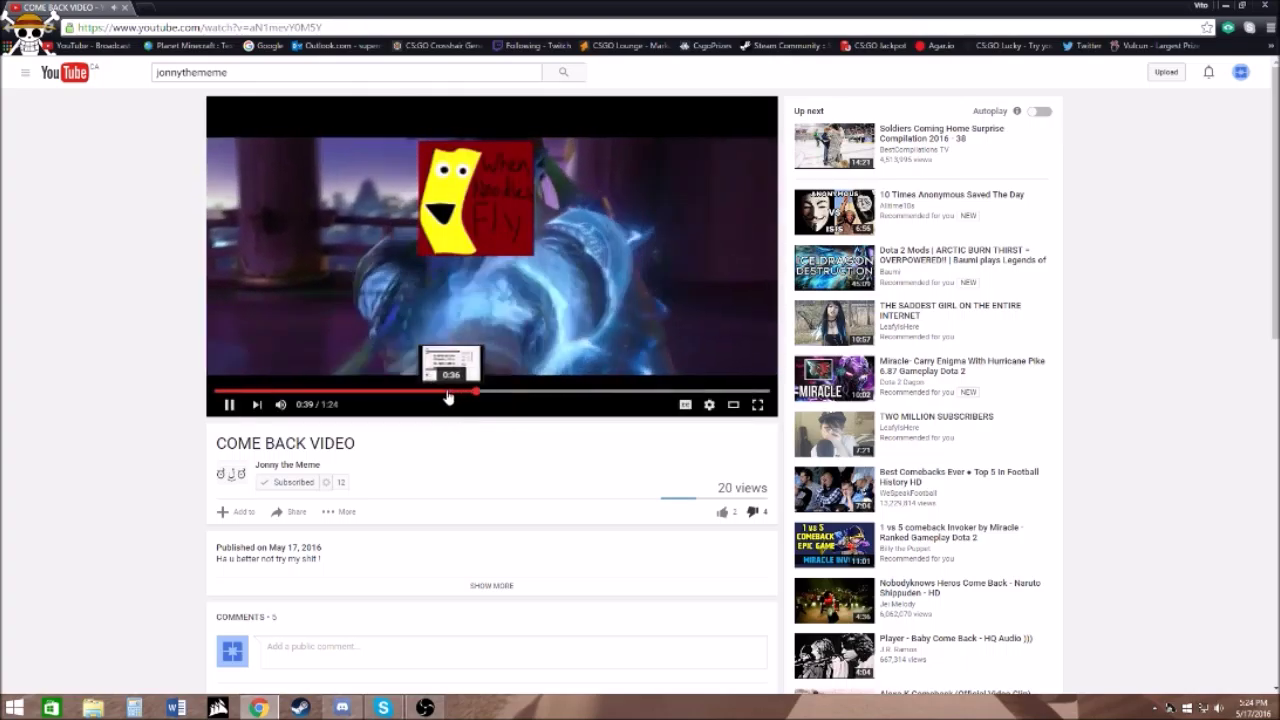
click(448, 392)
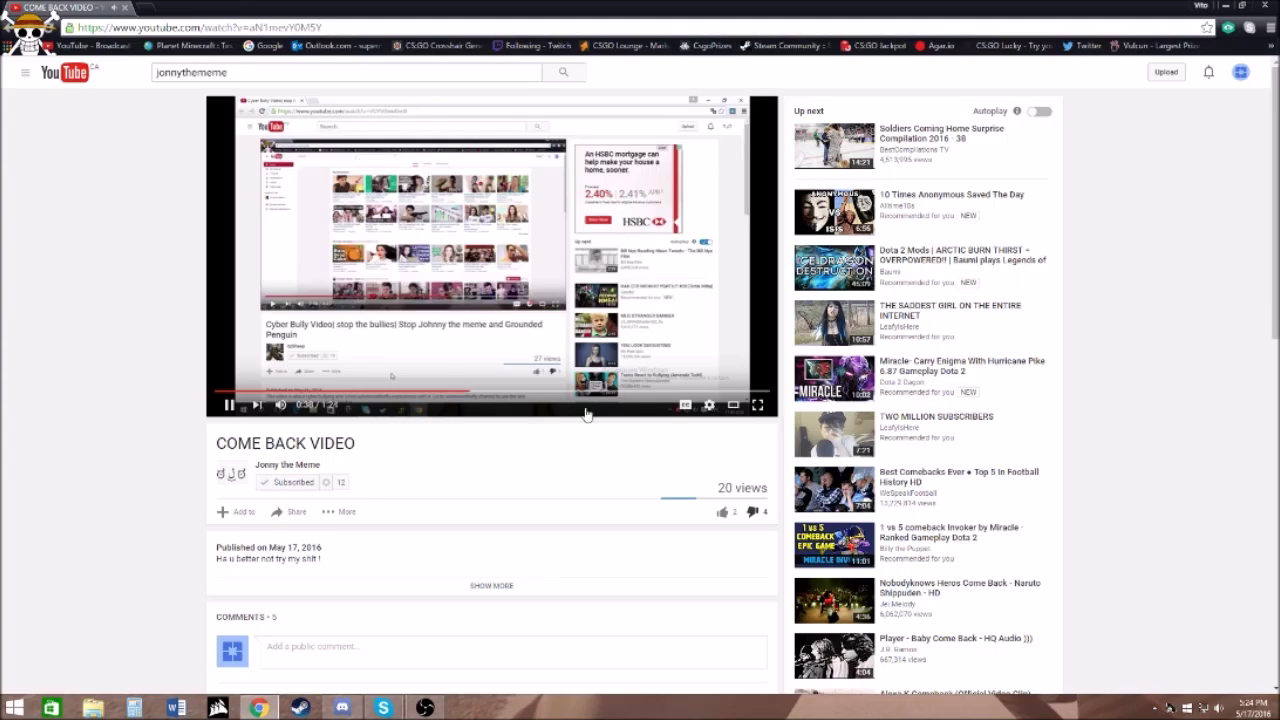
click(434, 394)
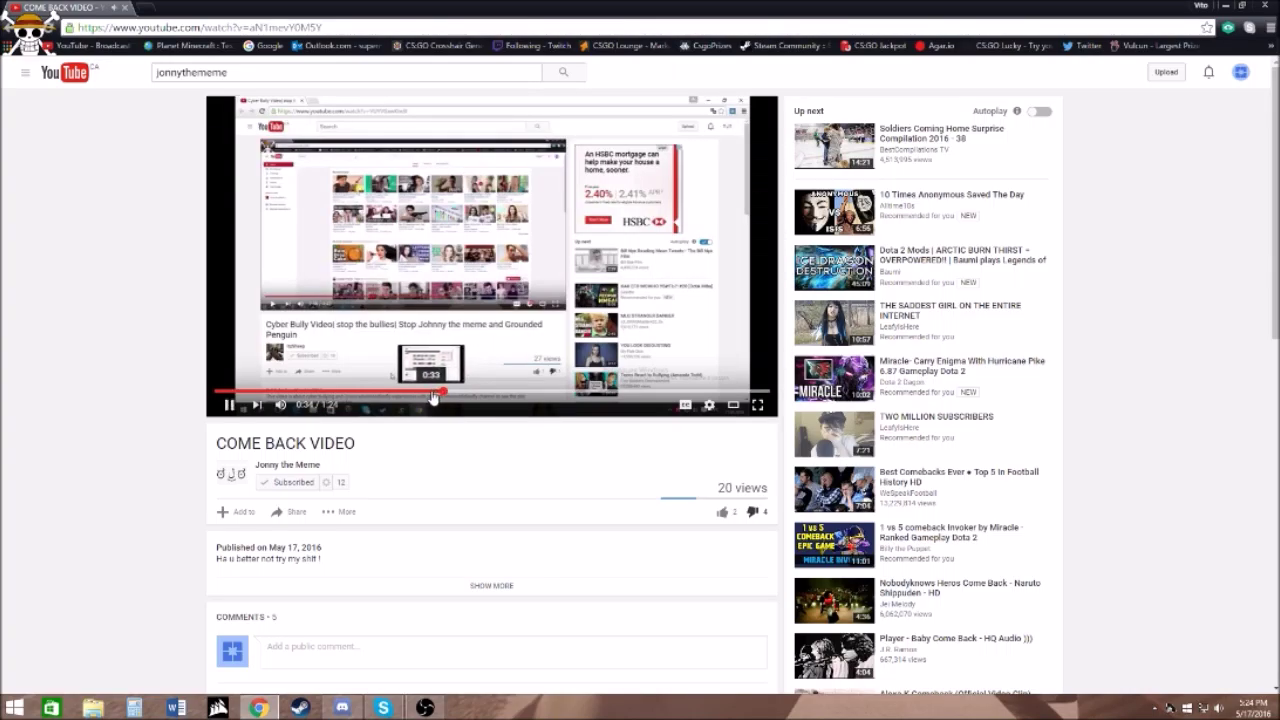
drag(434, 397, 448, 396)
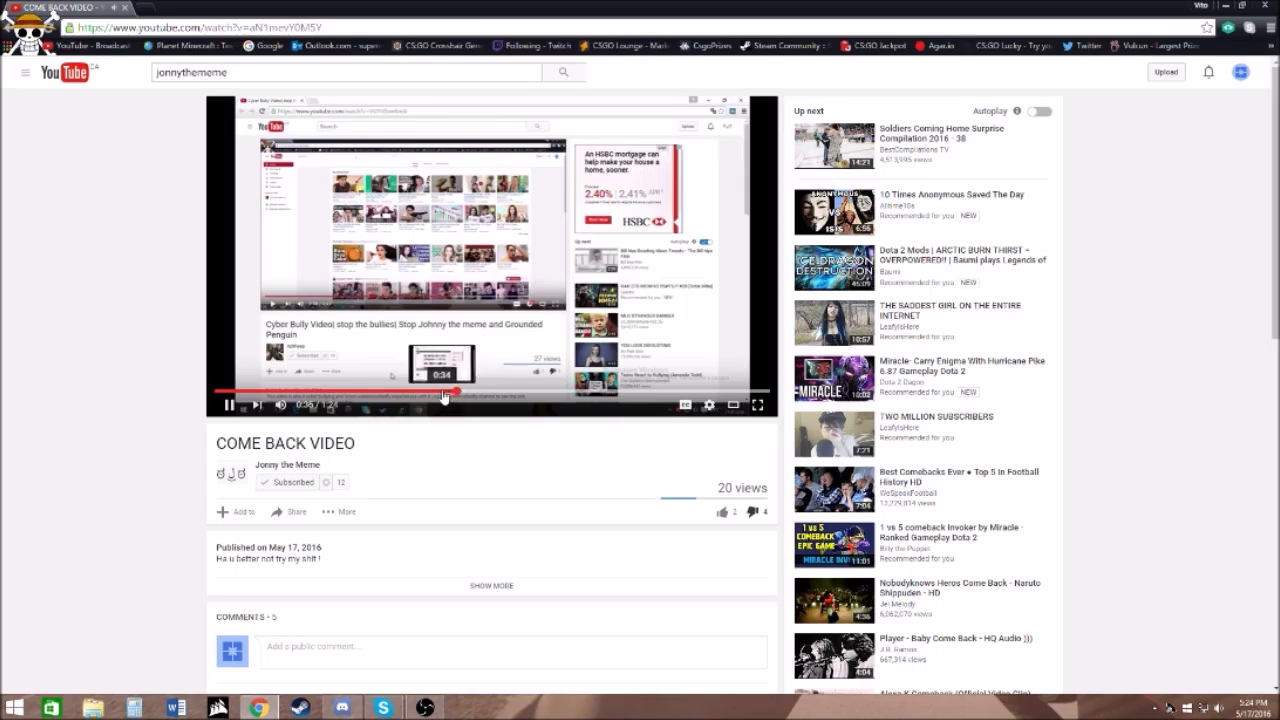
drag(448, 396, 442, 396)
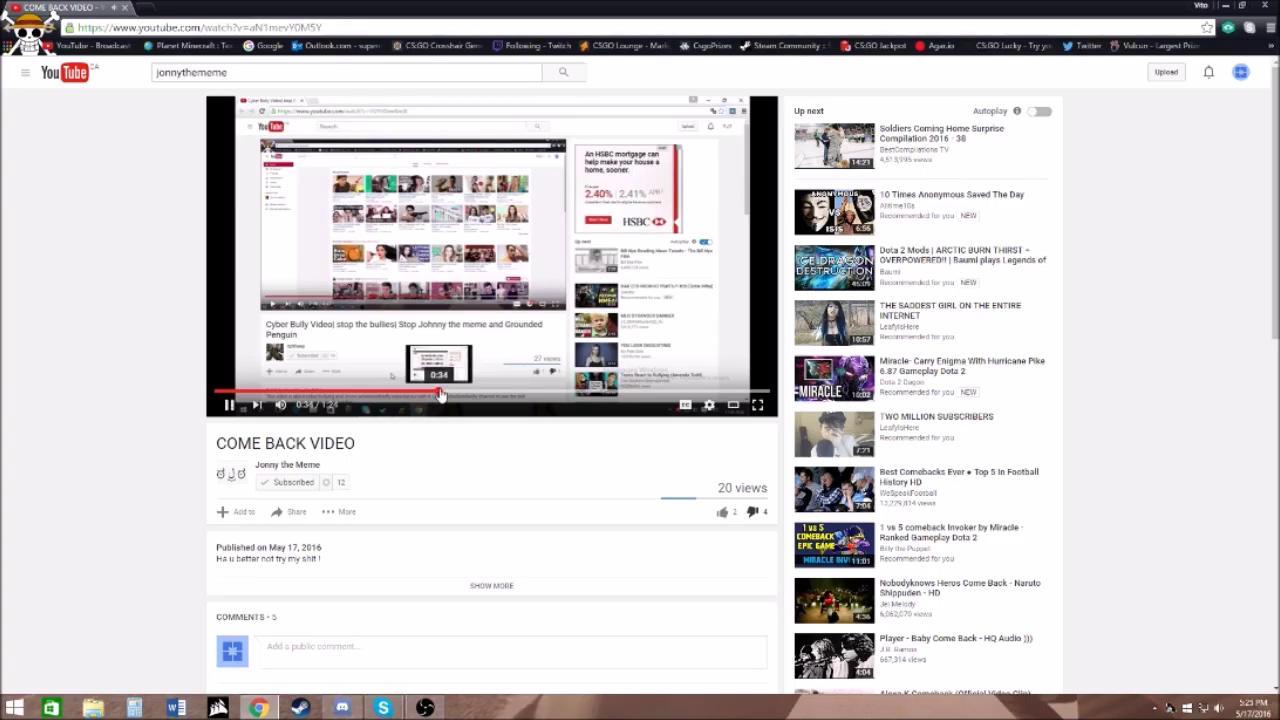
right_click(440, 393)
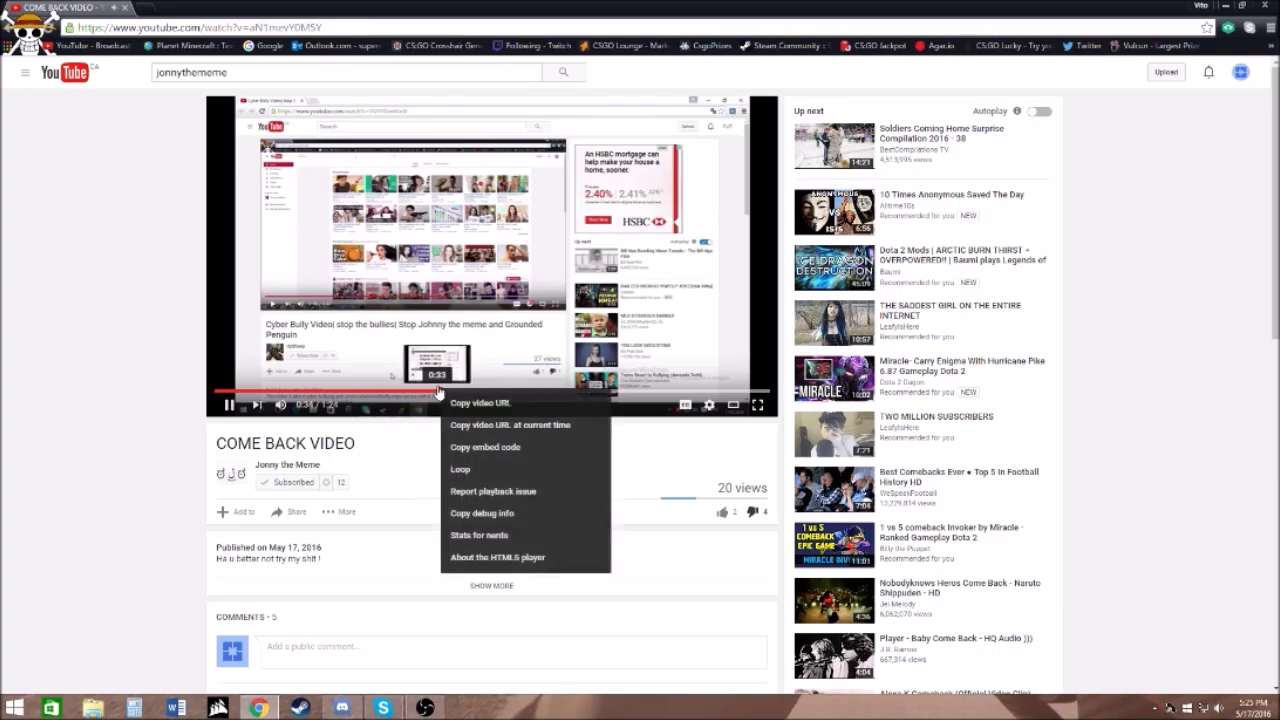
click(440, 393)
click(441, 398)
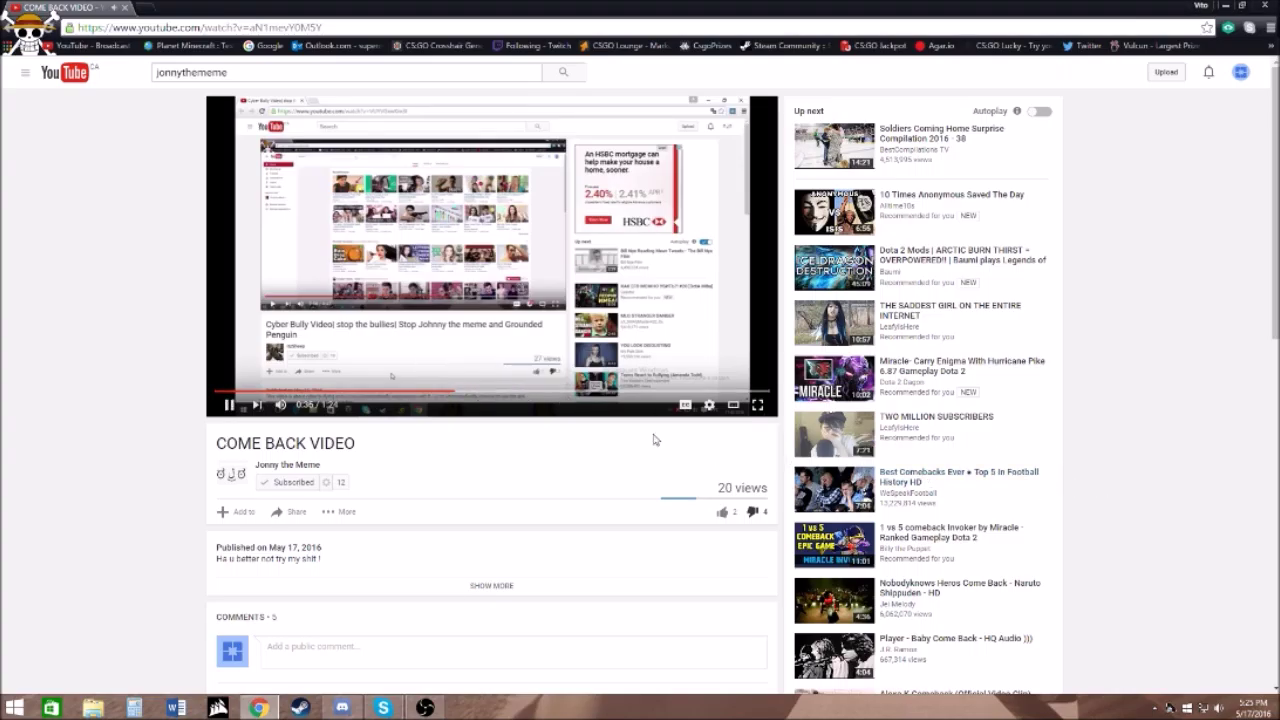
click(475, 390)
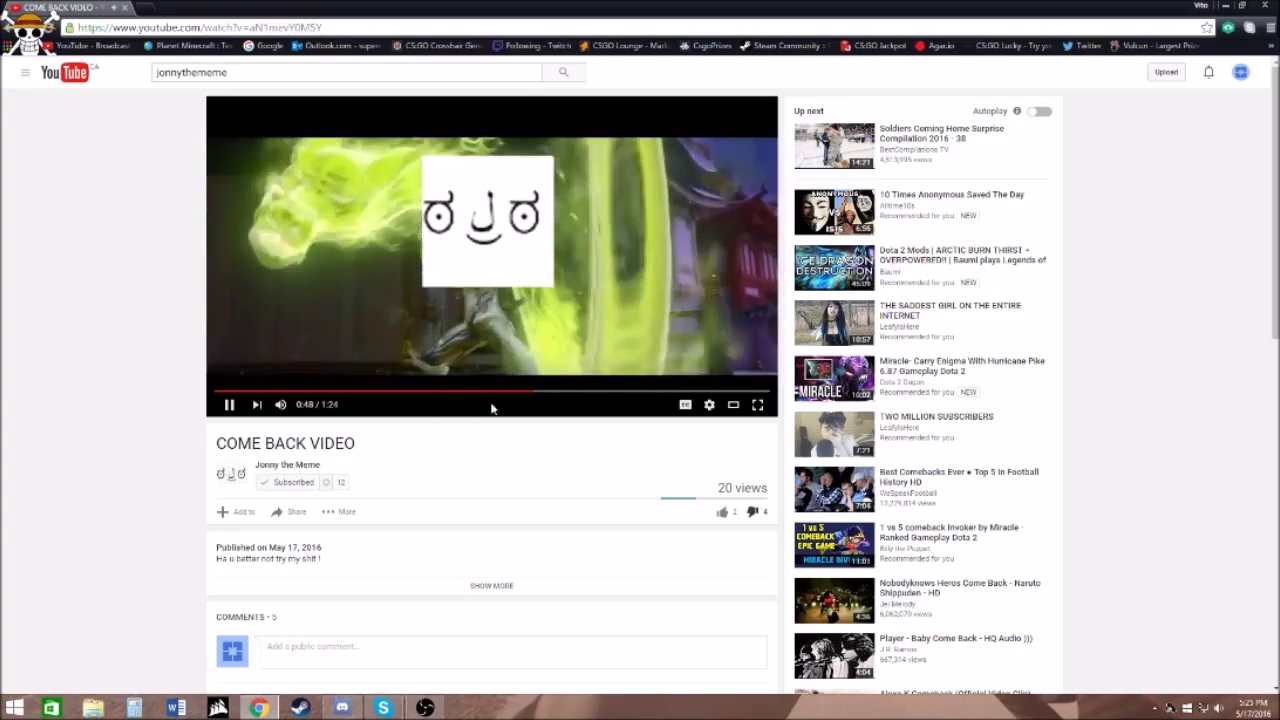
click(440, 392)
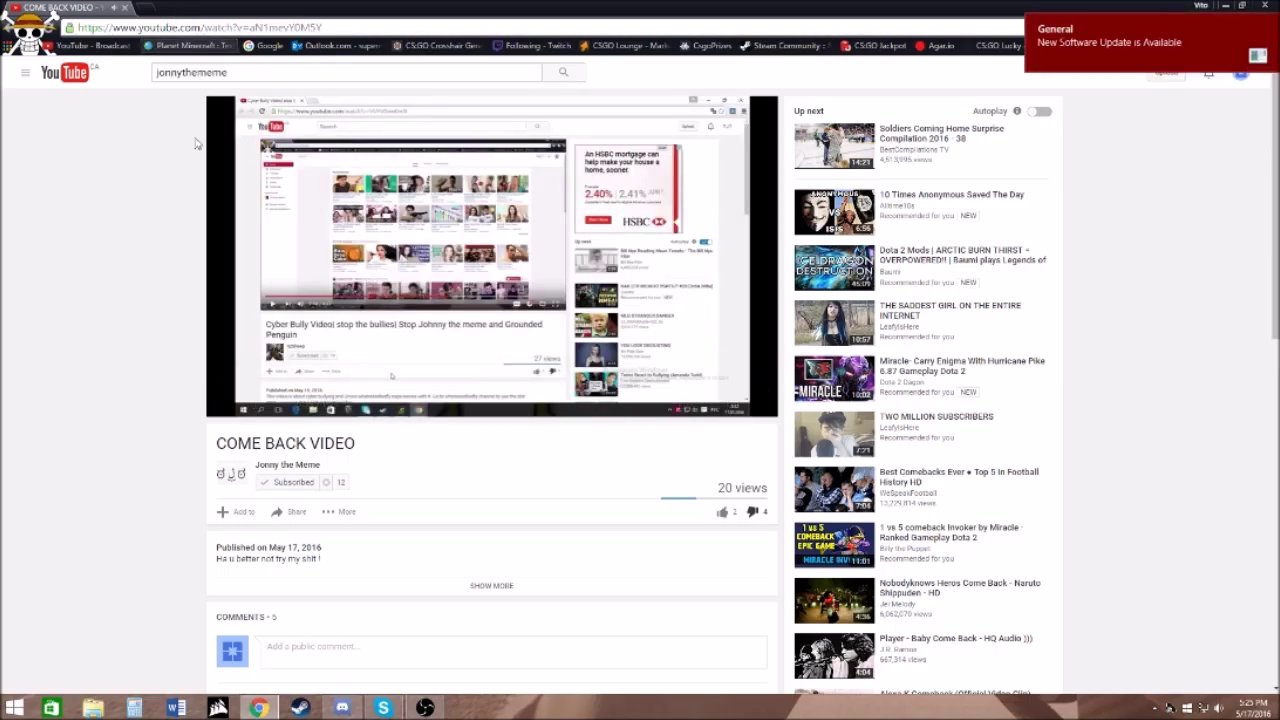
scroll(1122, 238, down, 3)
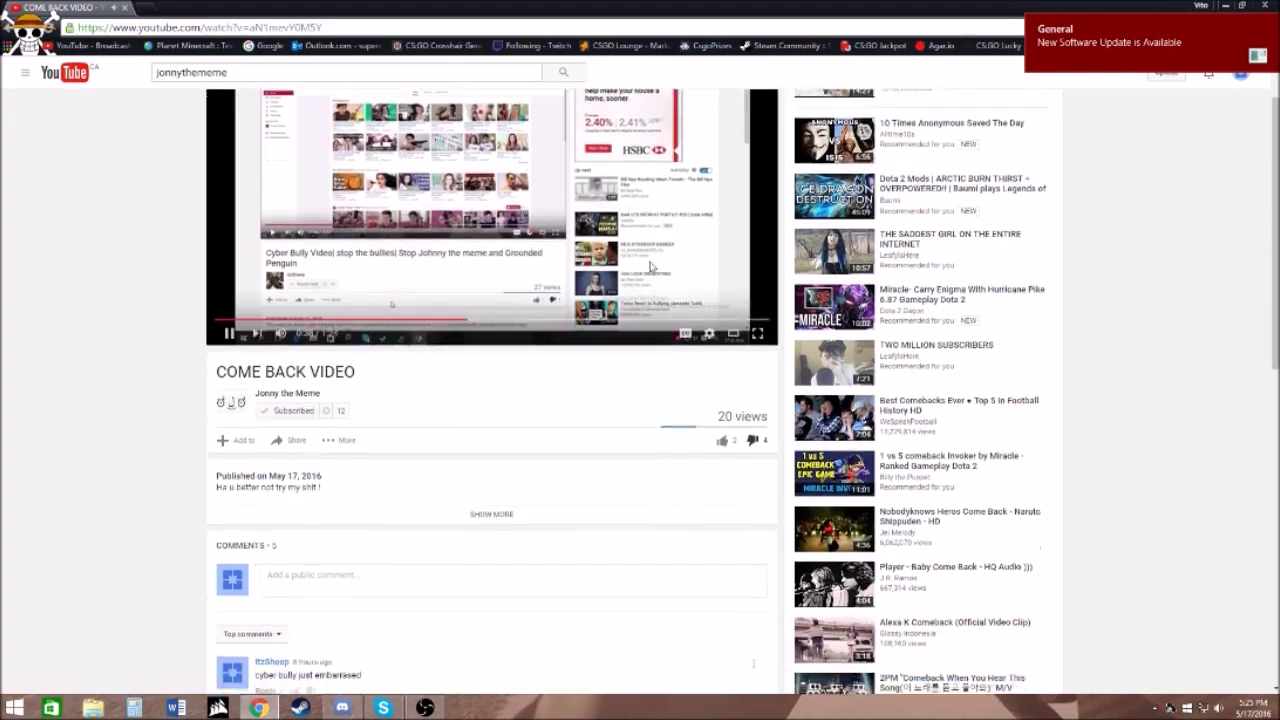
scroll(480, 308, down, 4)
scroll(443, 325, up, 3)
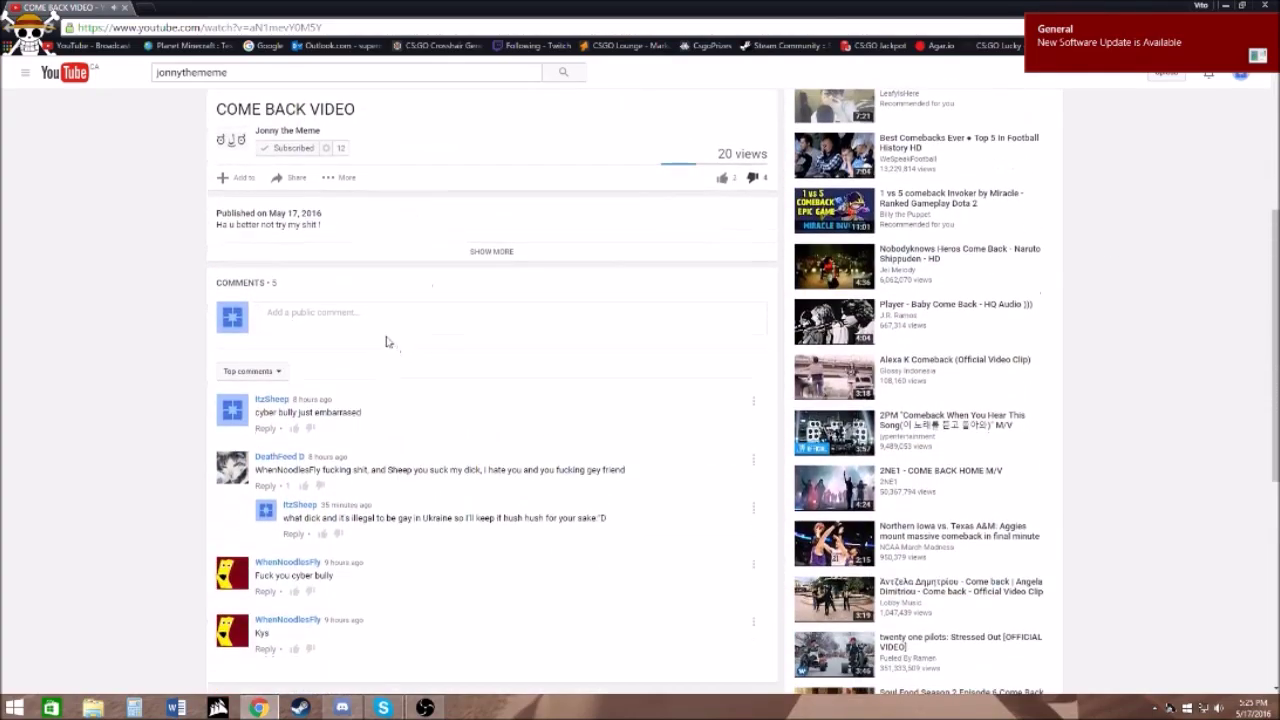
Start a public comment, open and dismiss its text editing menu, then discard the draft
click(384, 326)
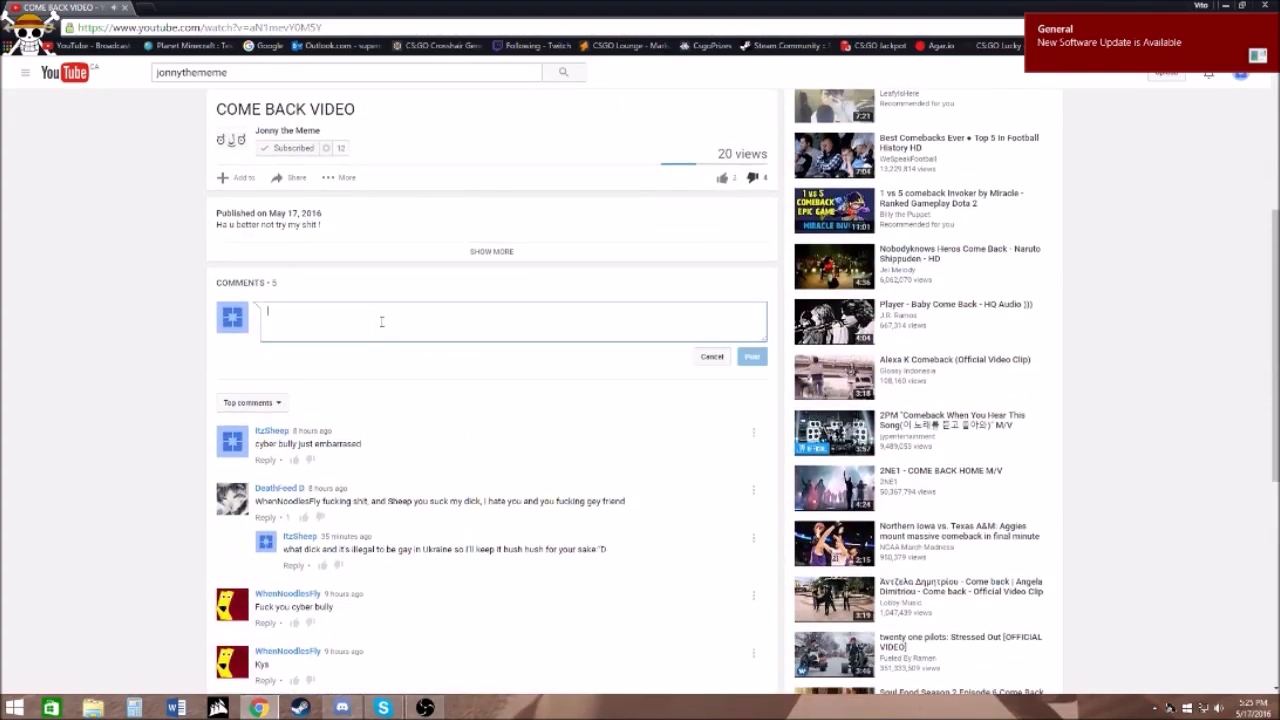
text(Ii dont wanna fuck you sry)
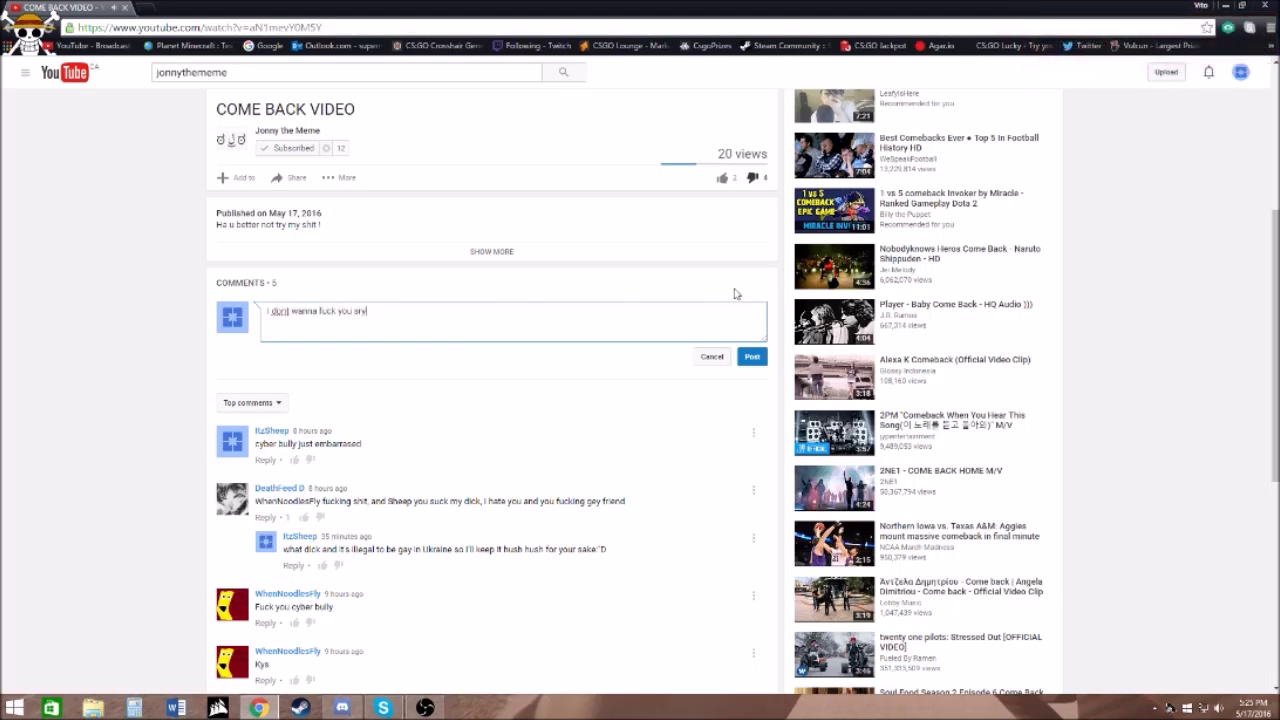
right_click(736, 294)
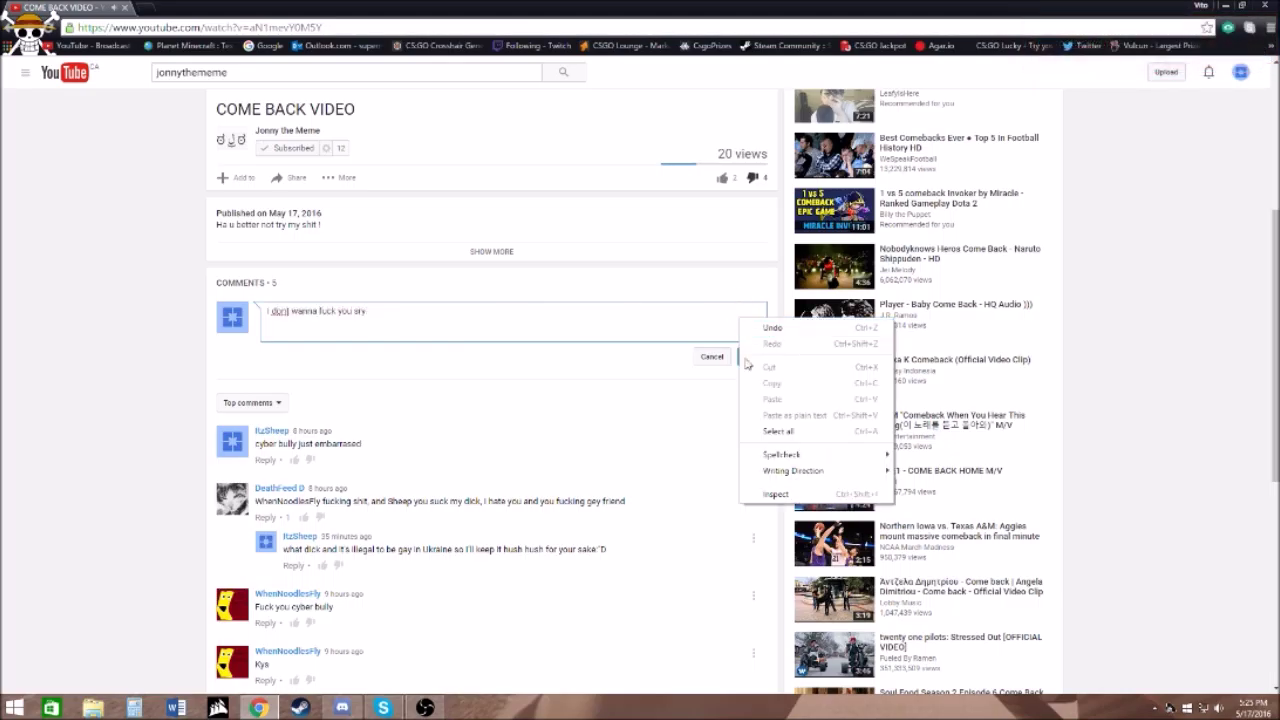
key(Escape)
click(752, 357)
scroll(572, 308, up, 1)
scroll(572, 308, up, 3)
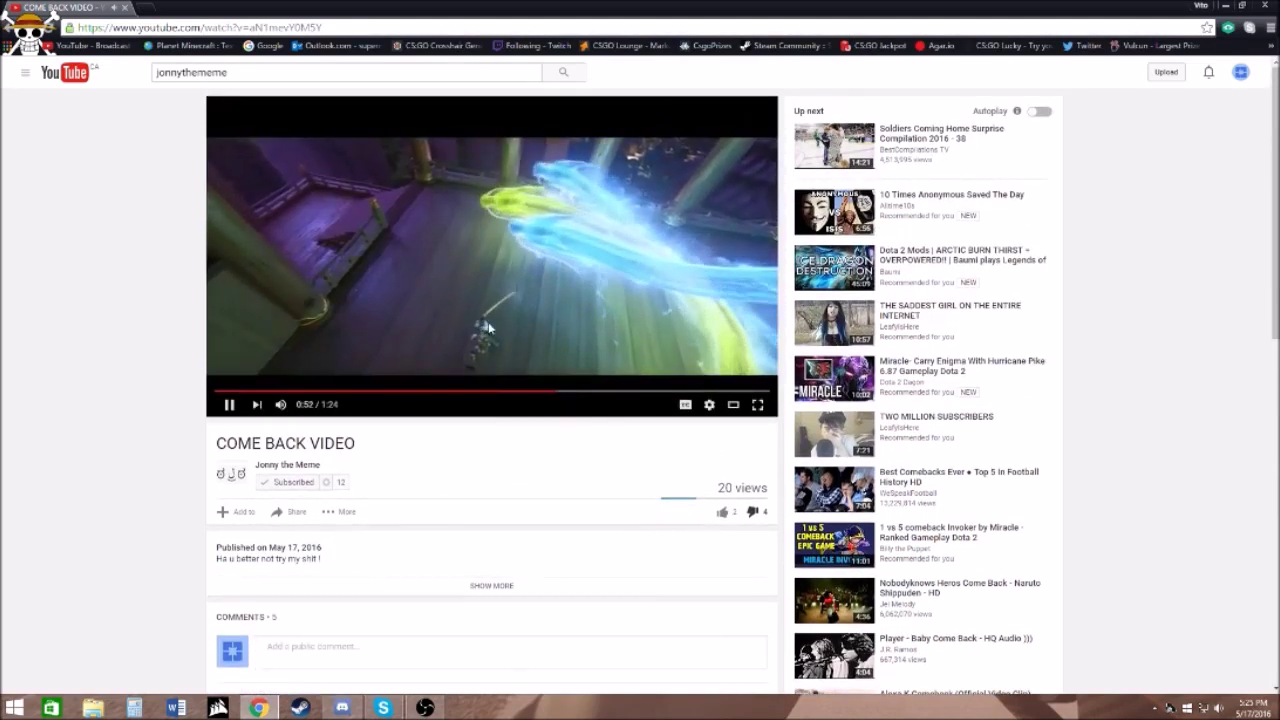
Pause the video, use the browser's top-right controls, and open the Jonny the Meme channel
click(495, 318)
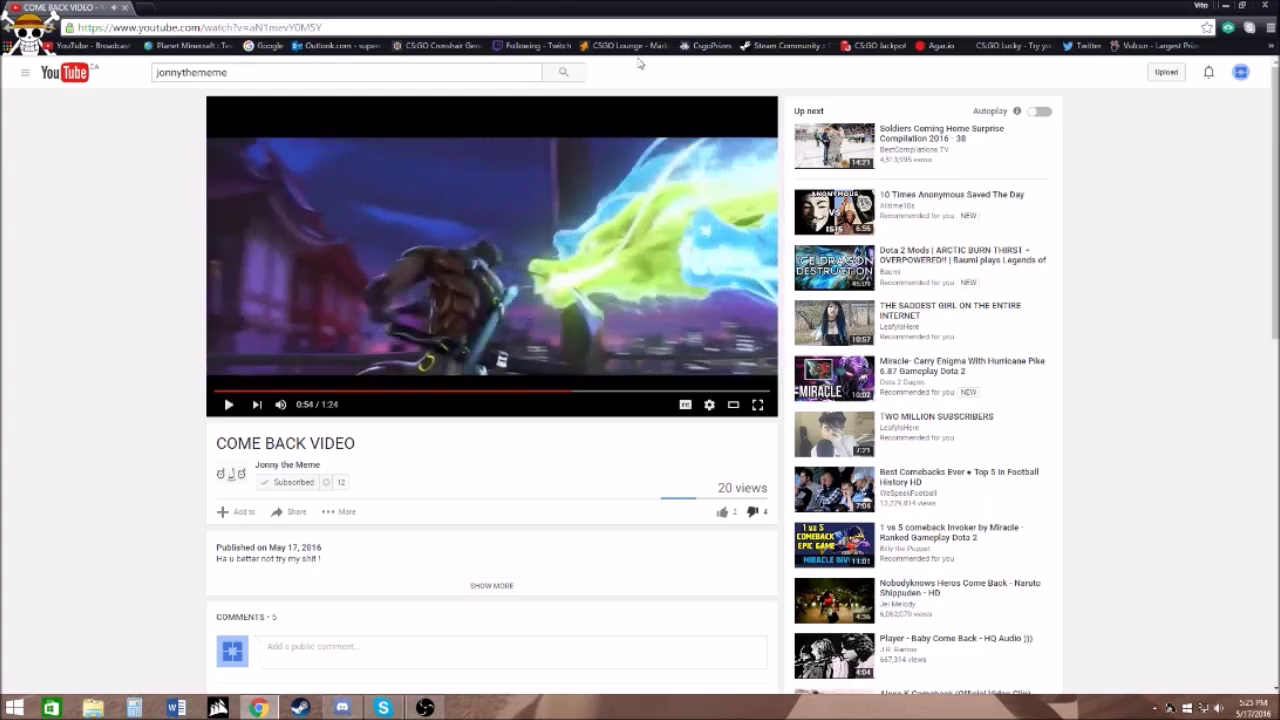
click(1270, 46)
click(1130, 64)
click(300, 466)
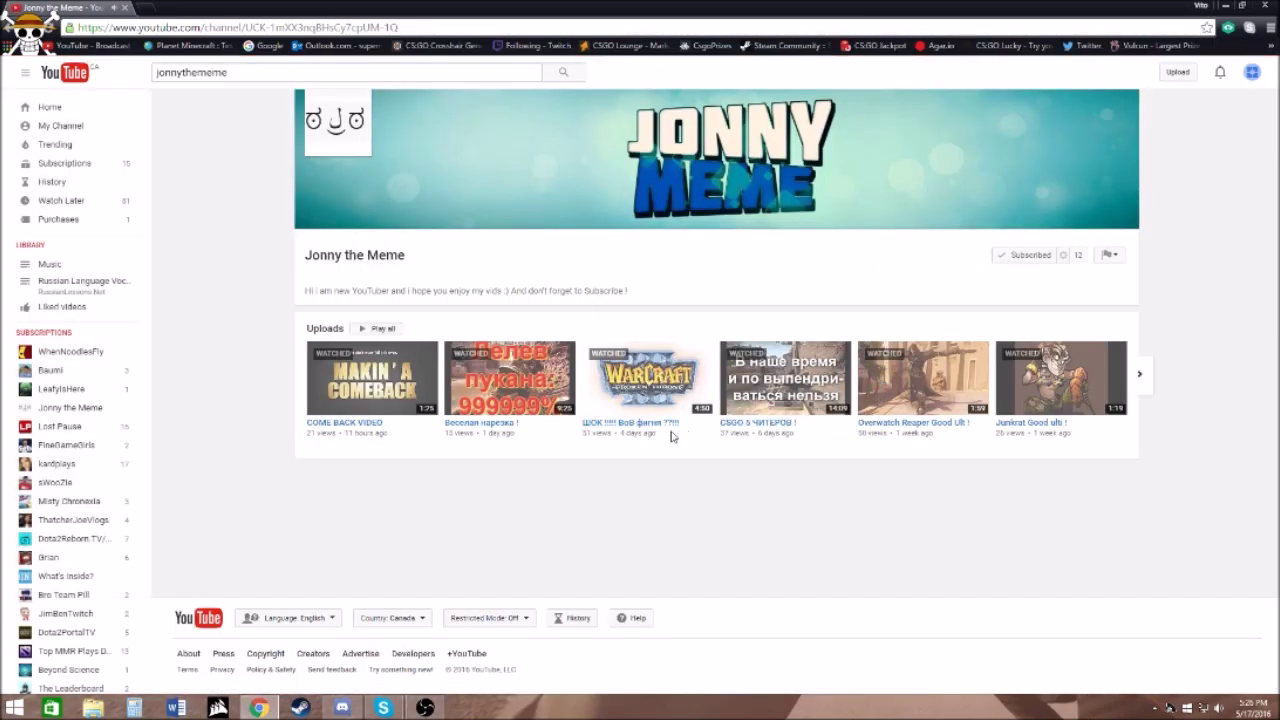
Open another Jonny the Meme upload, select its view count, then return to YouTube home
click(665, 424)
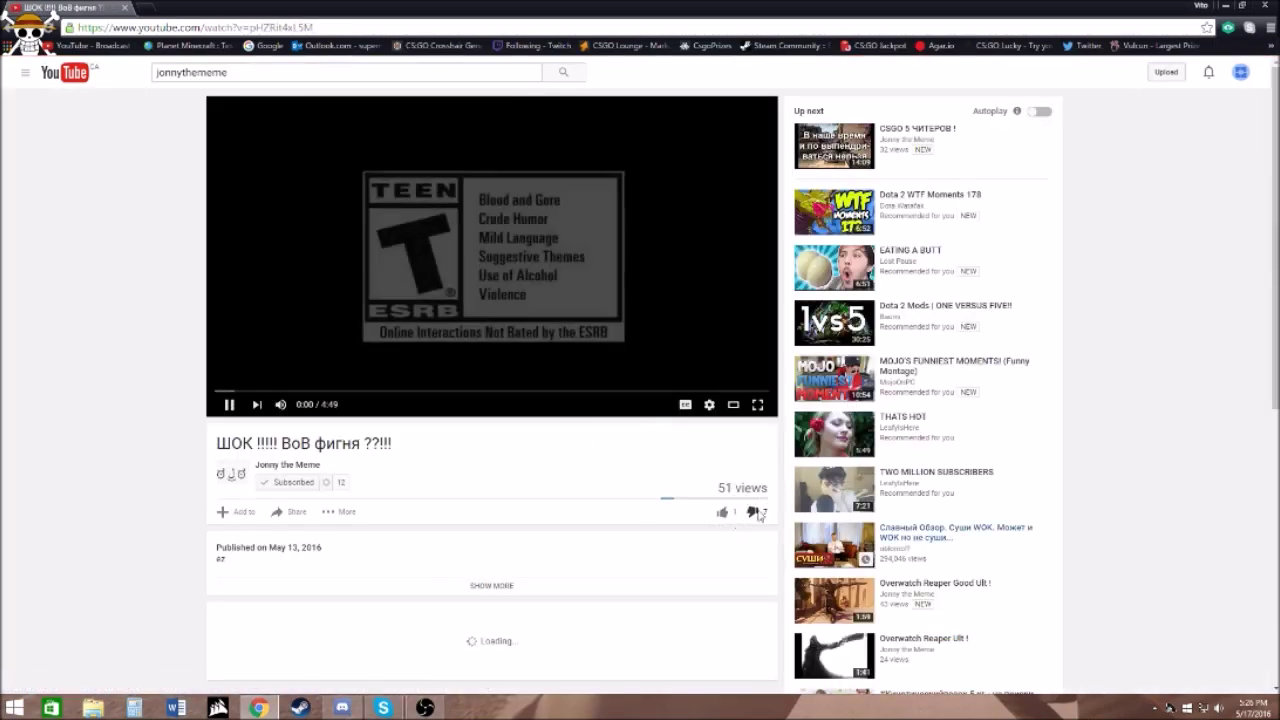
click(725, 512)
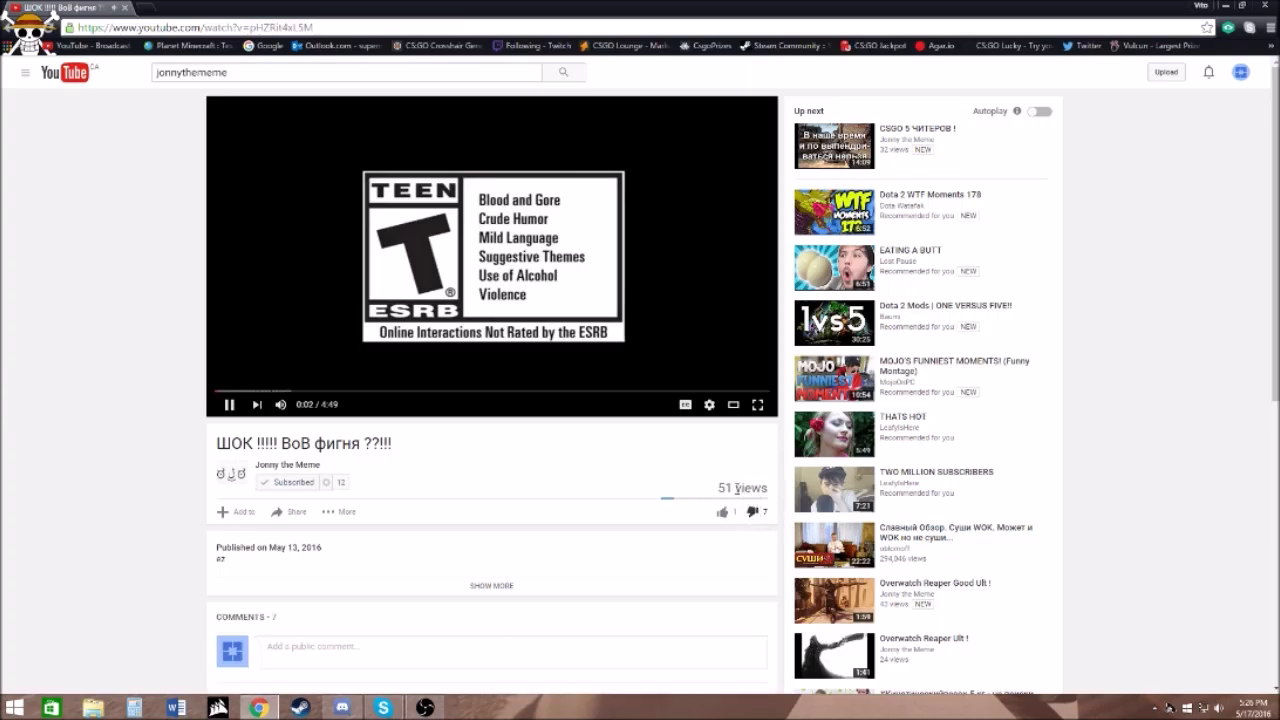
drag(716, 488, 745, 488)
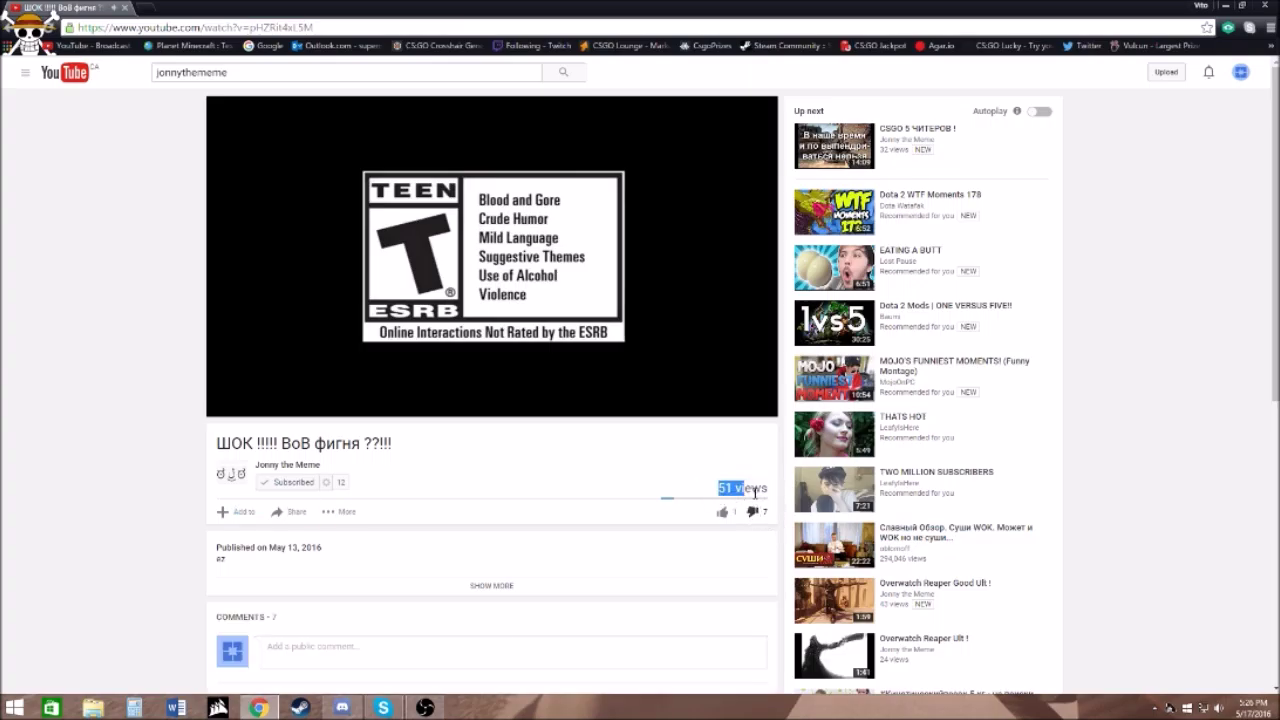
click(90, 46)
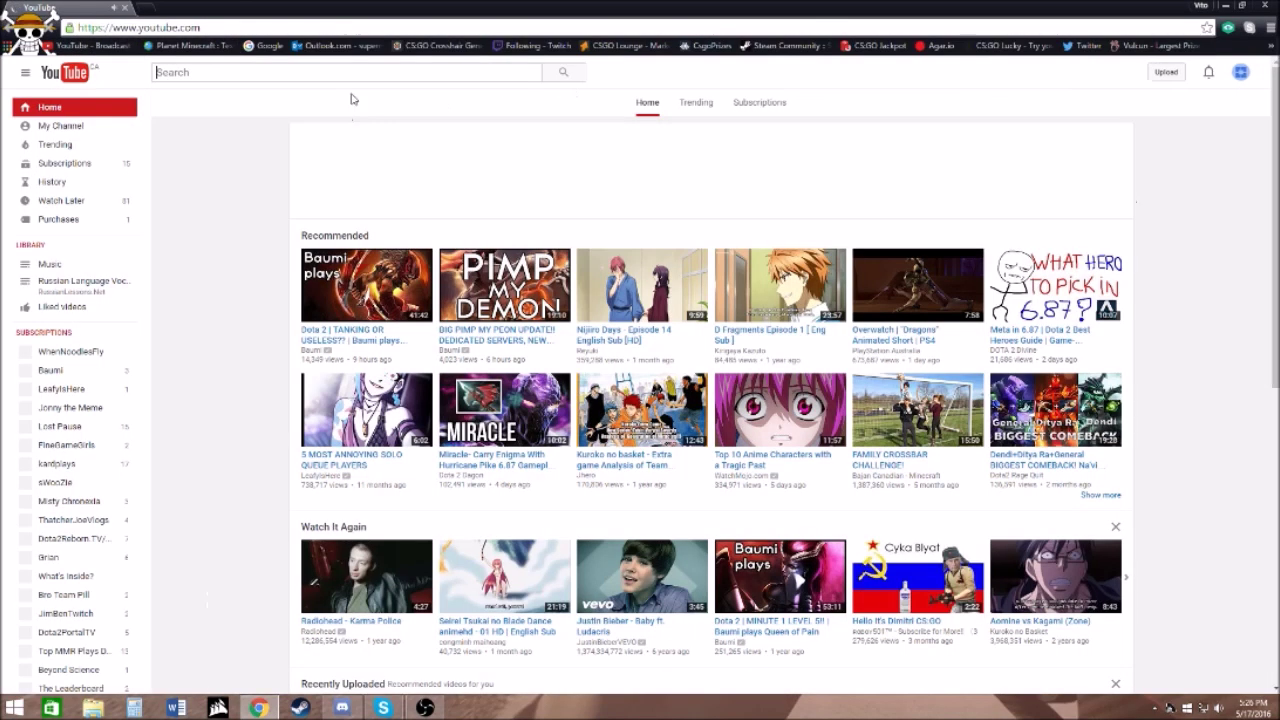
Search 'whennoodlesfly', open the WhenNoodlesFly channel, and play 'COMBACK COMBACK OF COMEBACKS'
click(352, 71)
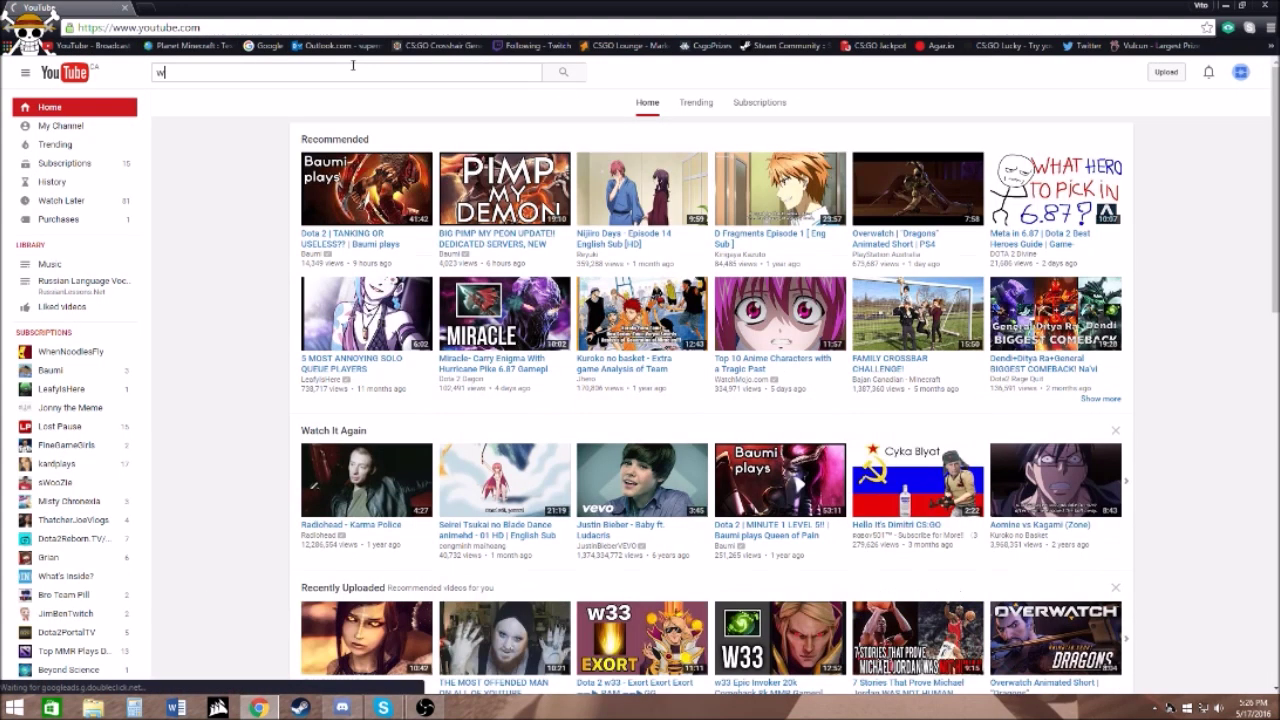
text(whennoodlesfly)
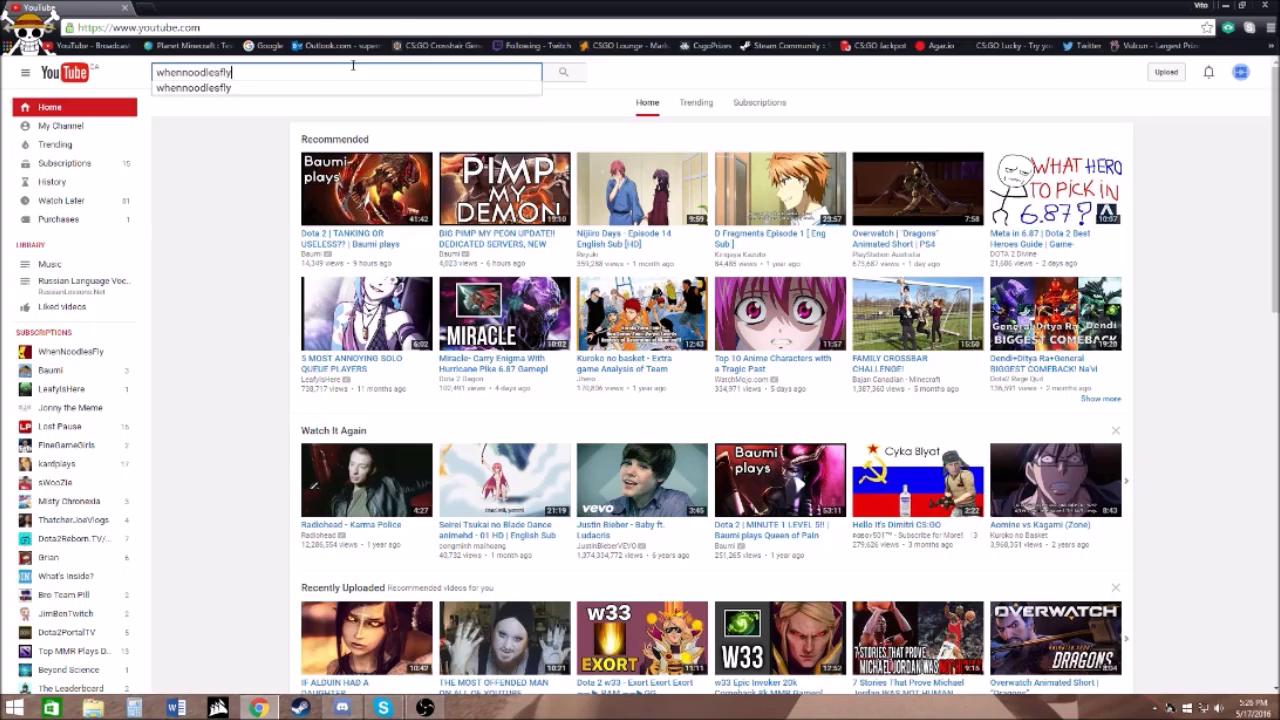
key(Return)
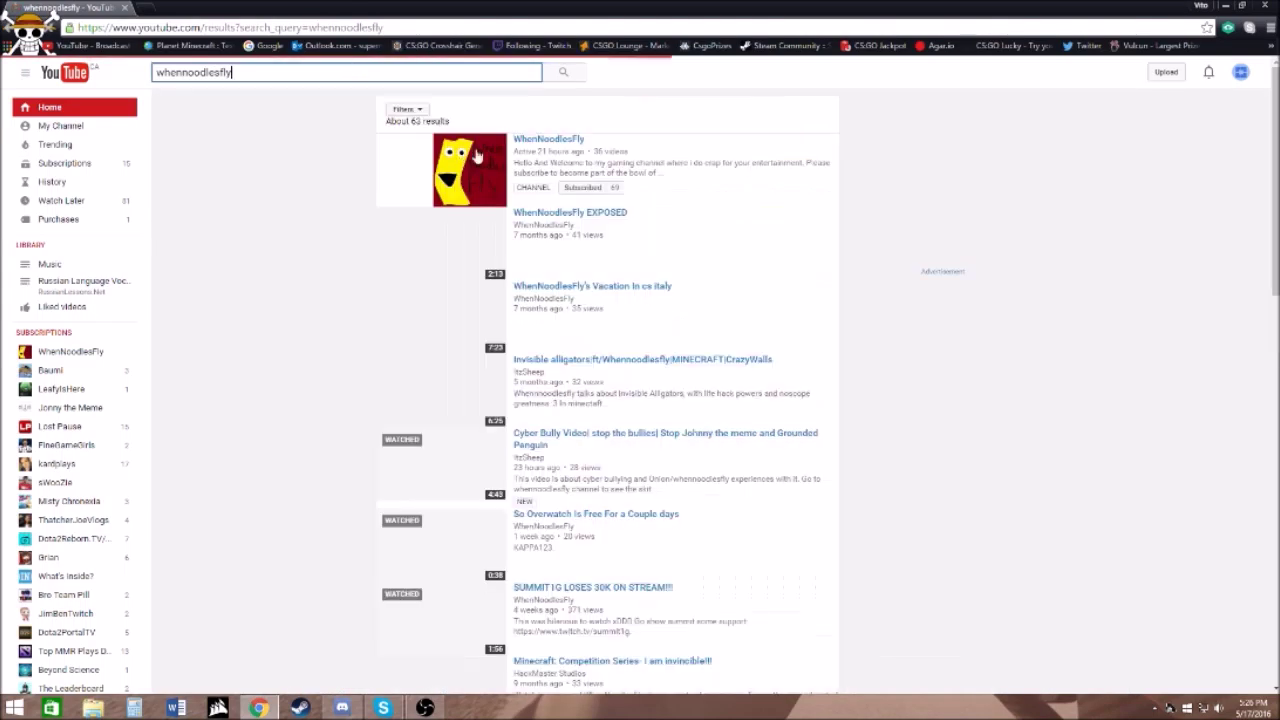
click(585, 137)
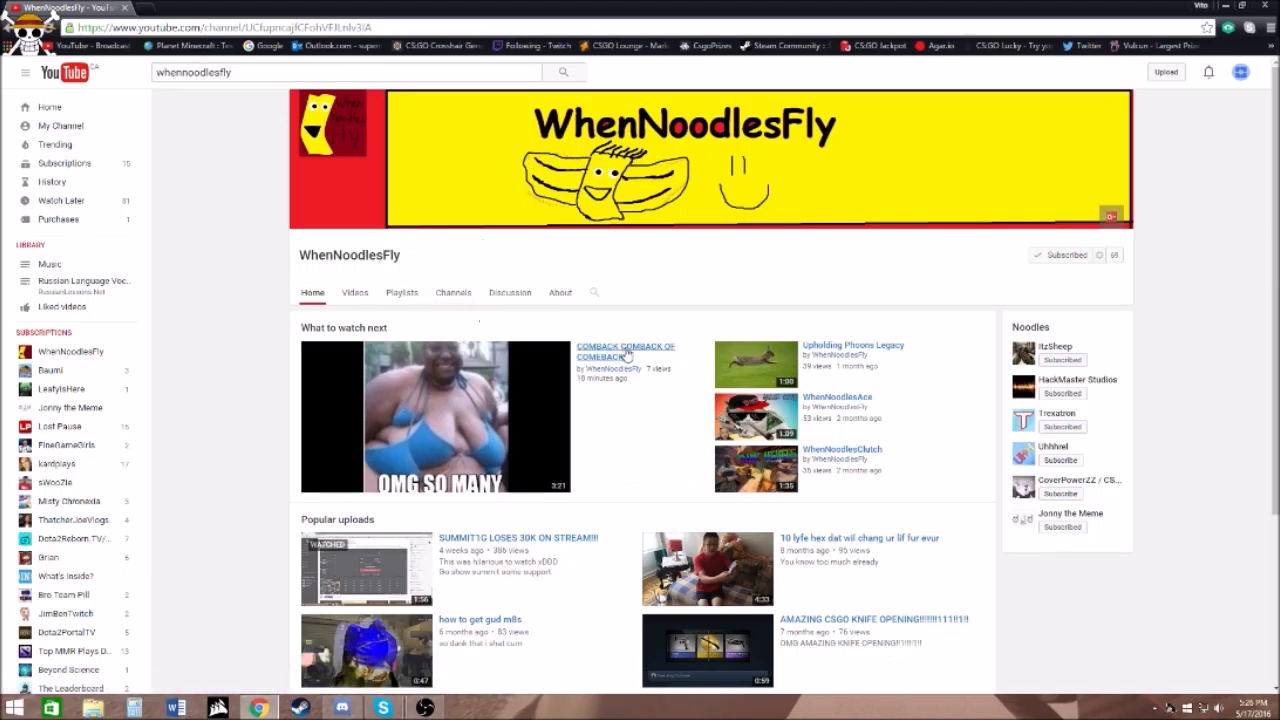
click(608, 352)
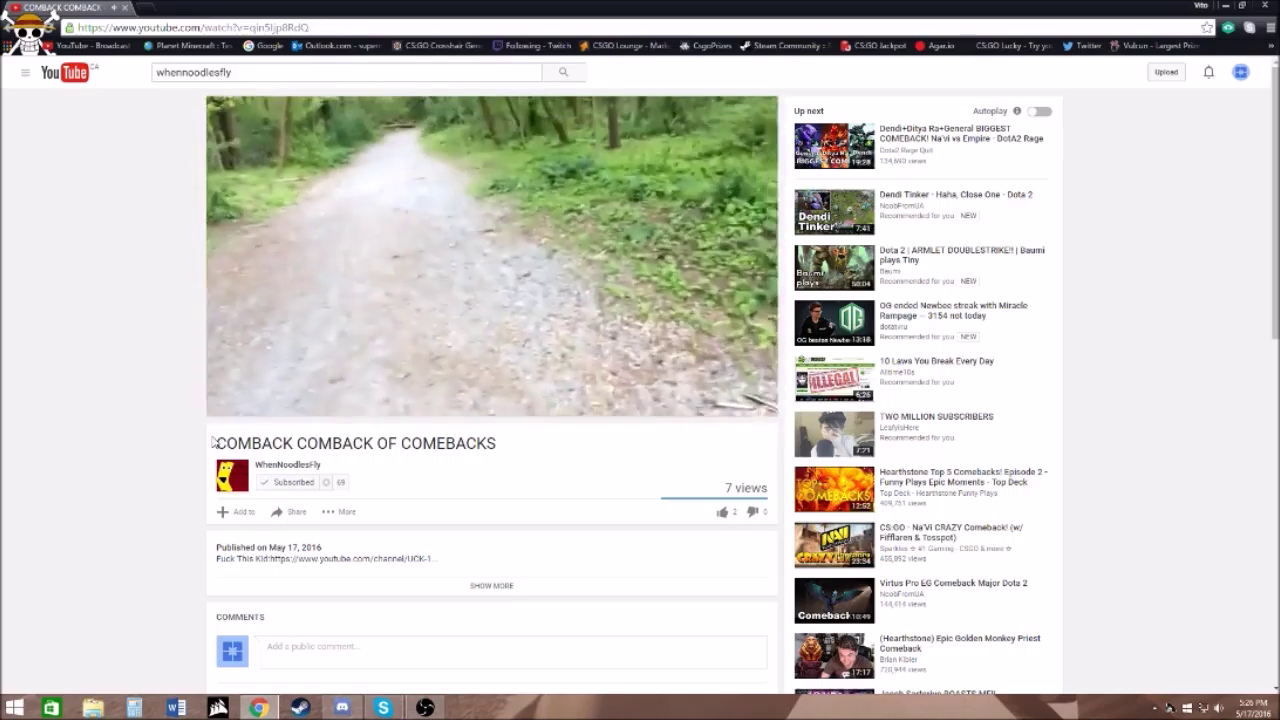
Check OBS, return to Chrome, and seek the comeback video to 0:54, then back to 0:43
click(425, 708)
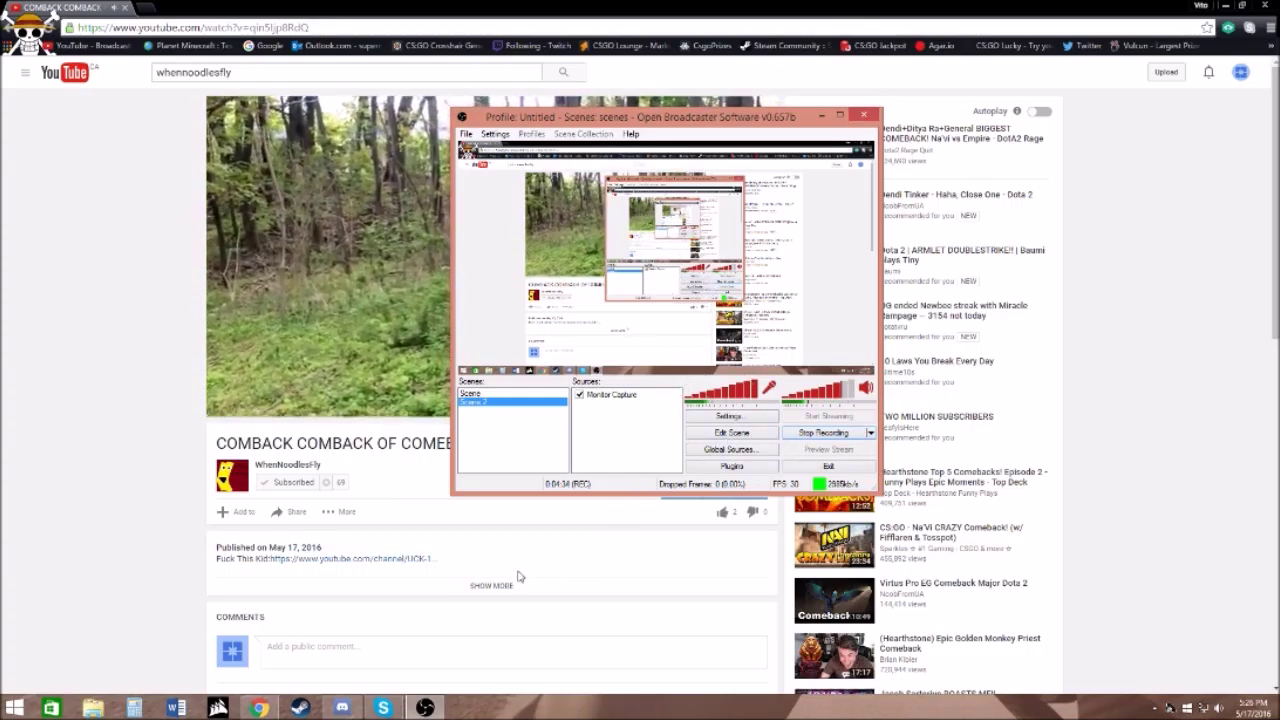
click(518, 576)
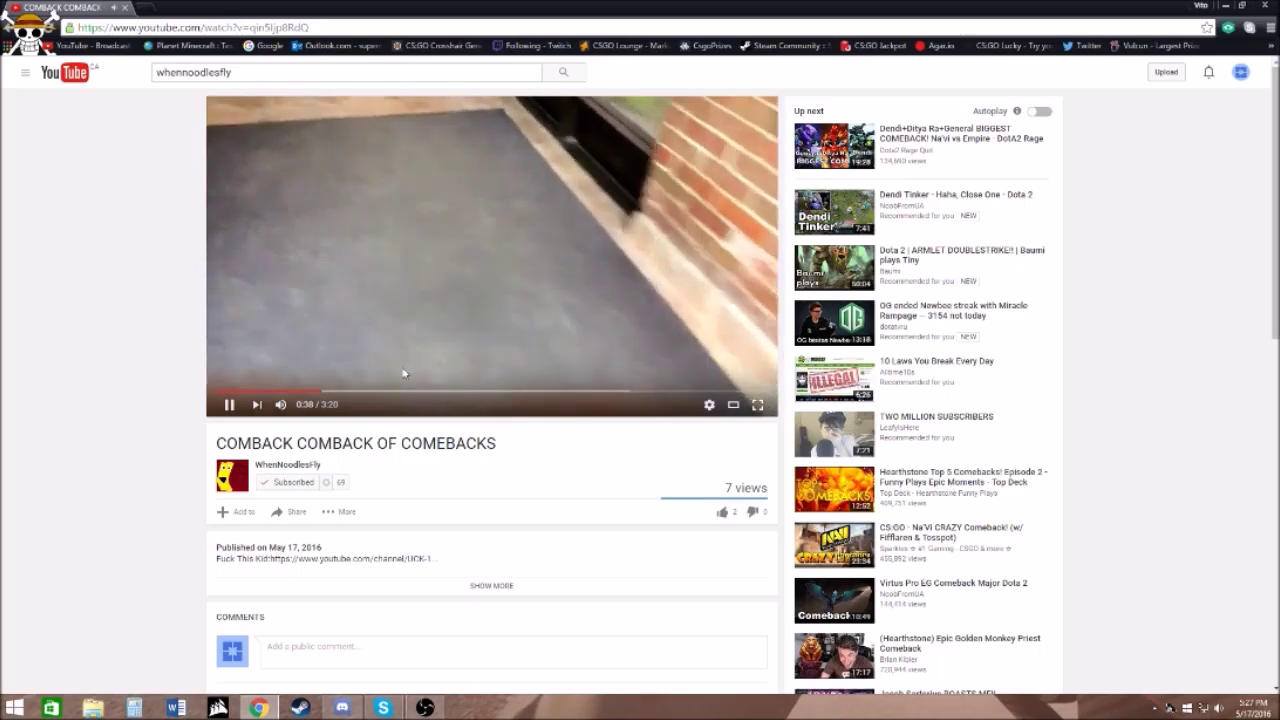
click(366, 390)
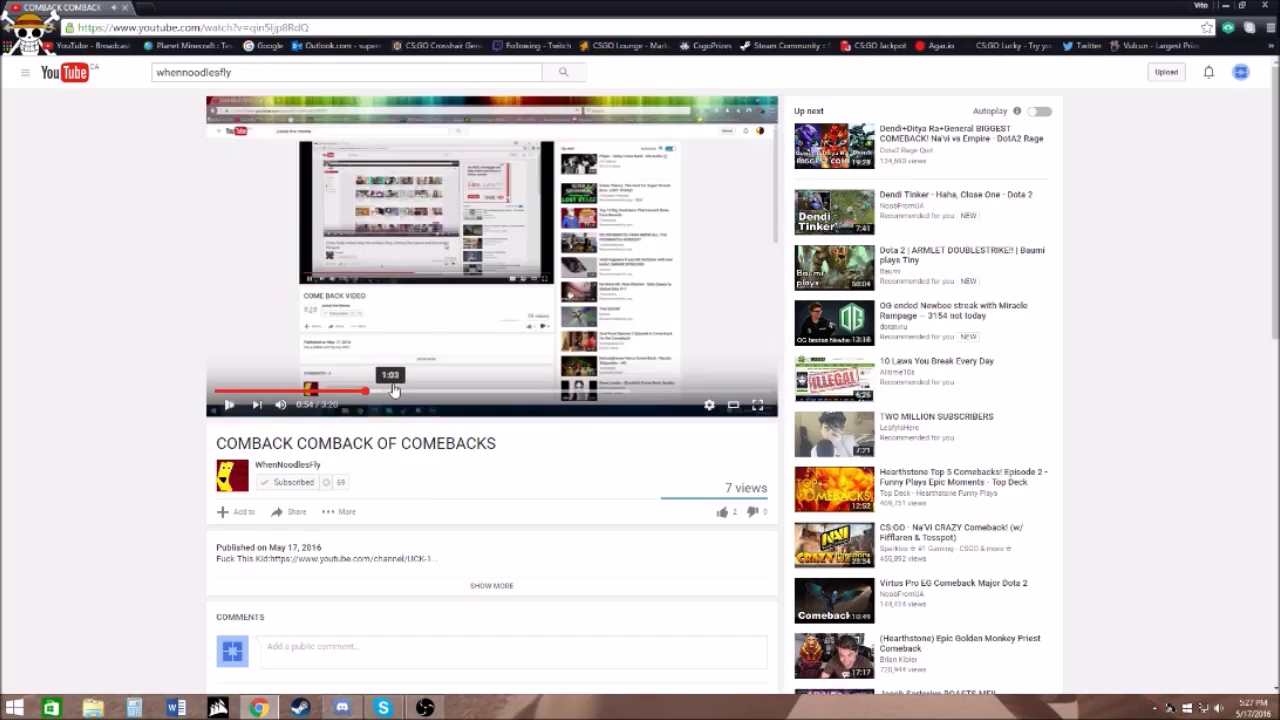
click(335, 390)
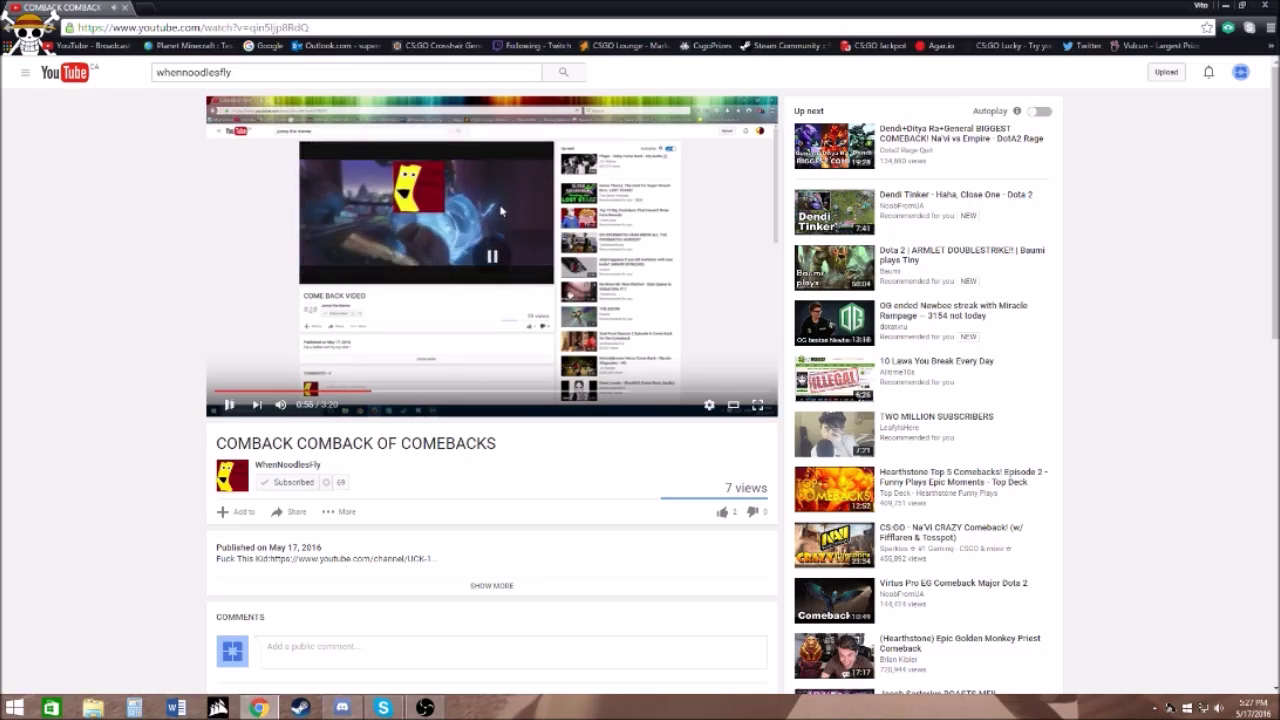
Search for and play the Tony Orr song, pause it at 0:37, and minimize Chrome
double_click(200, 72)
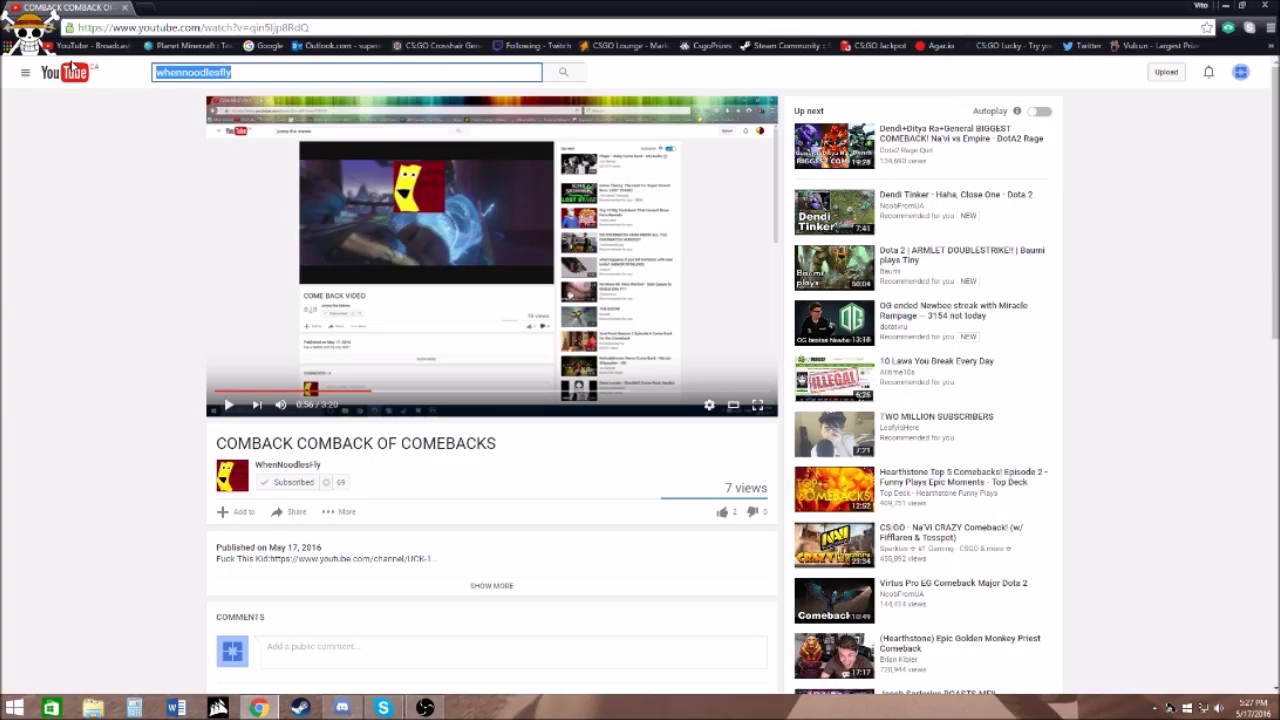
key(BackSpace)
text(fuck you in the ass)
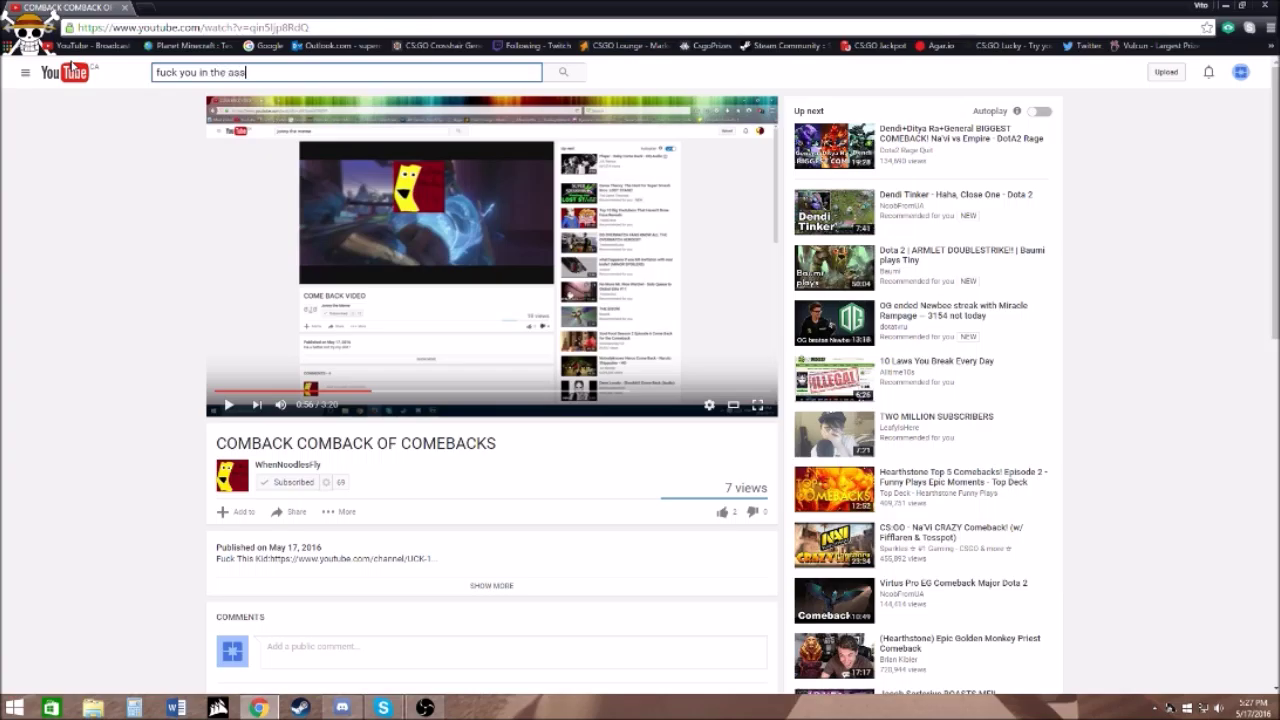
key(Return)
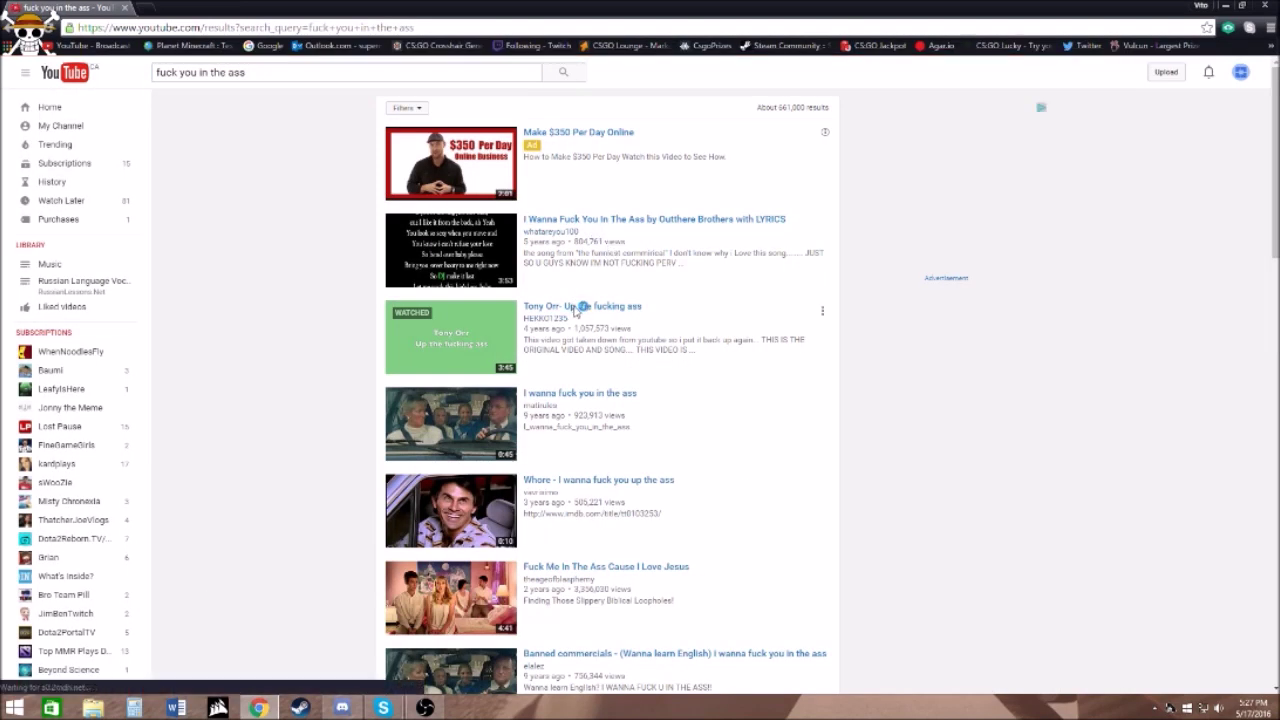
click(577, 307)
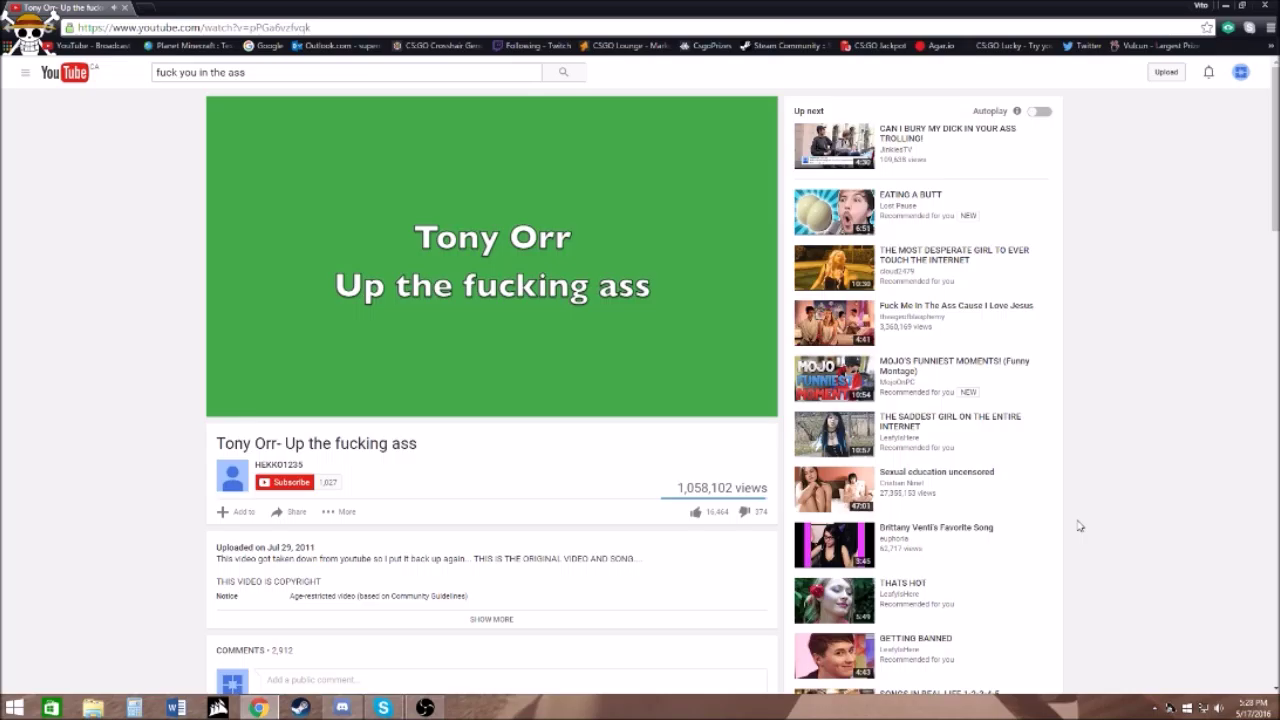
key(space)
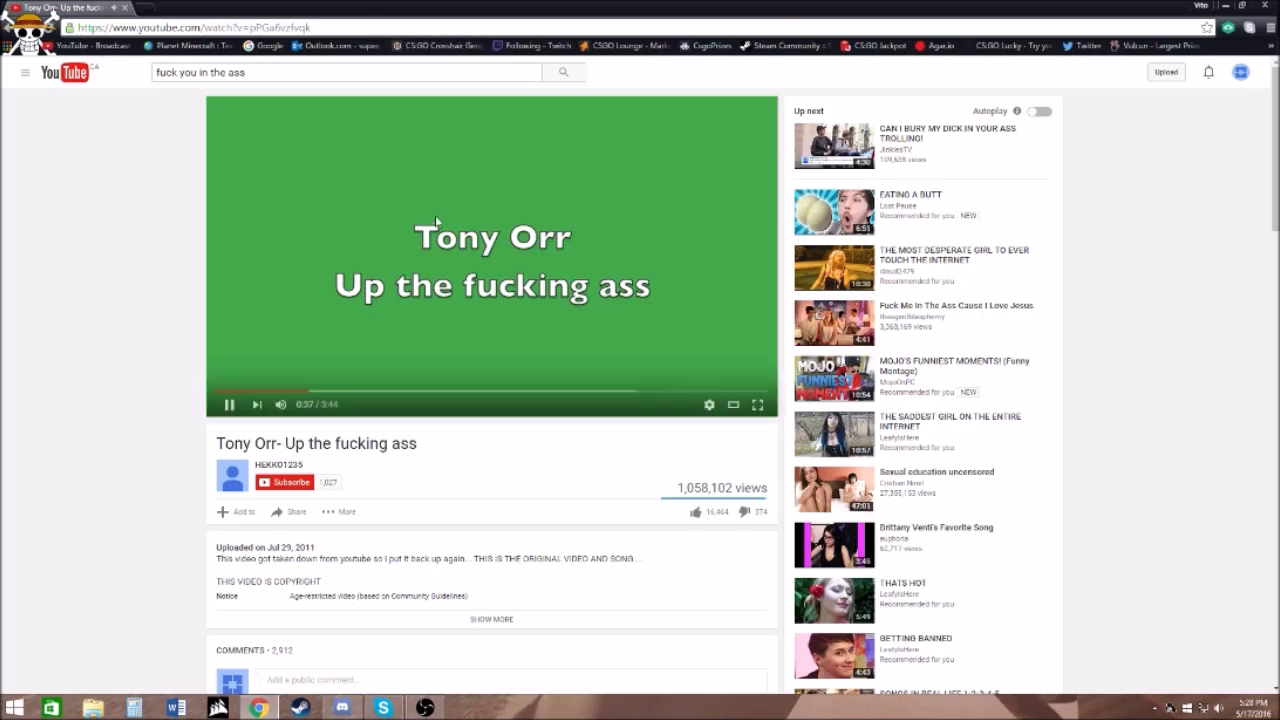
click(1265, 6)
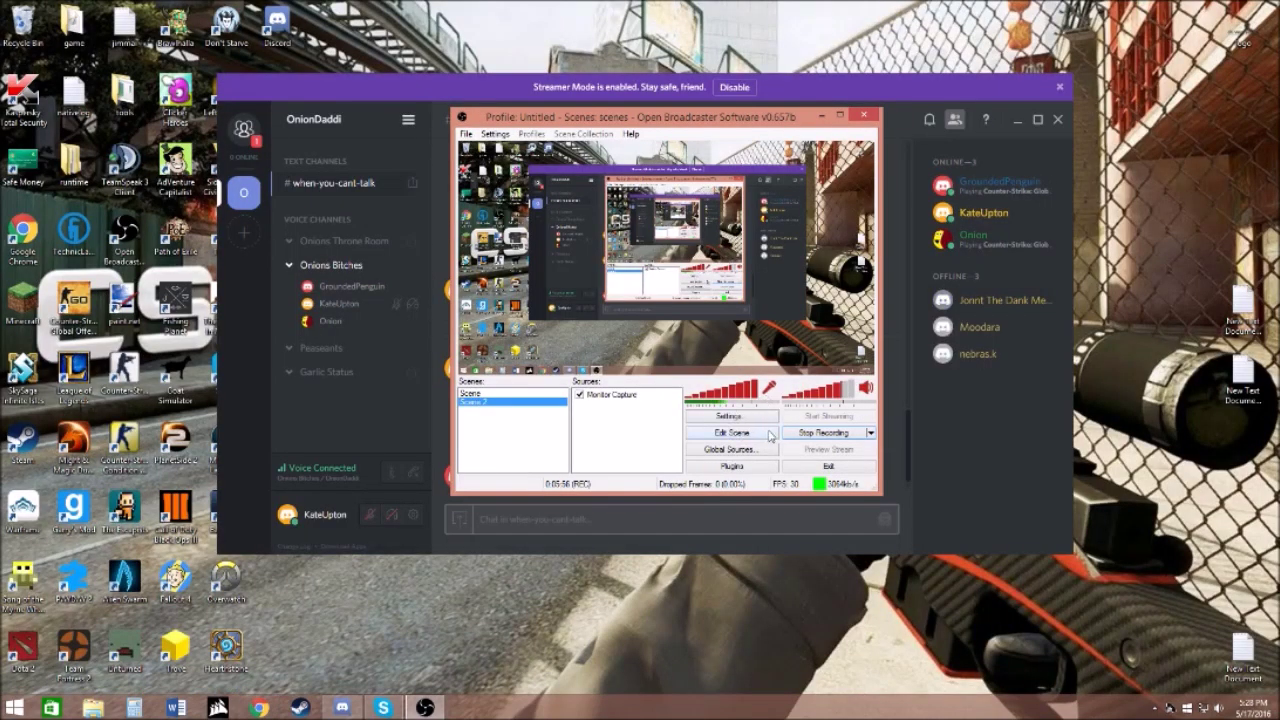